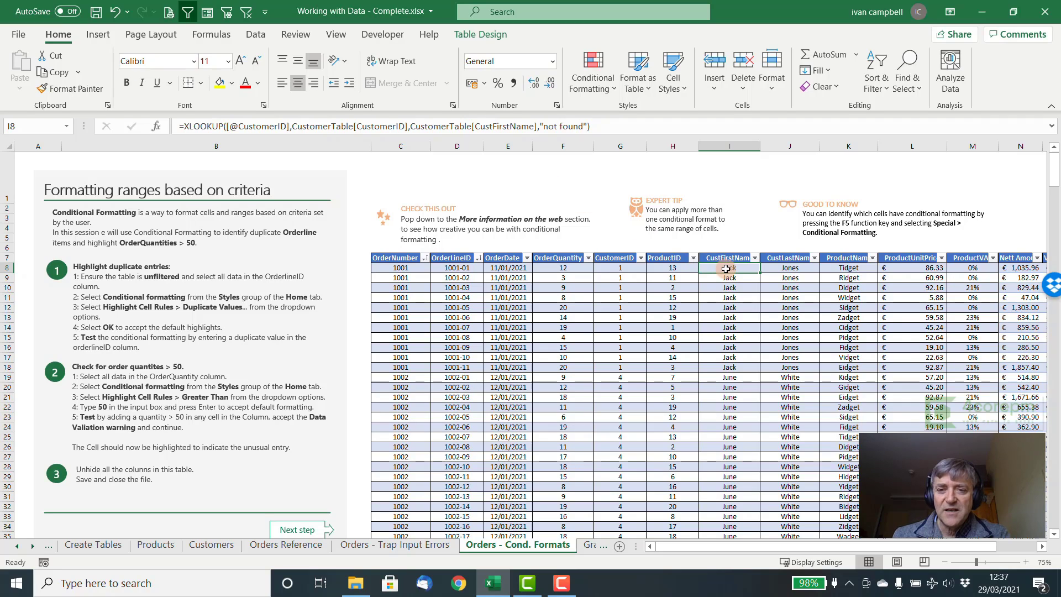
- Examine the formulas behind the first order line's customer name and product name, along with its CustomerID and ProductID values
click(791, 269)
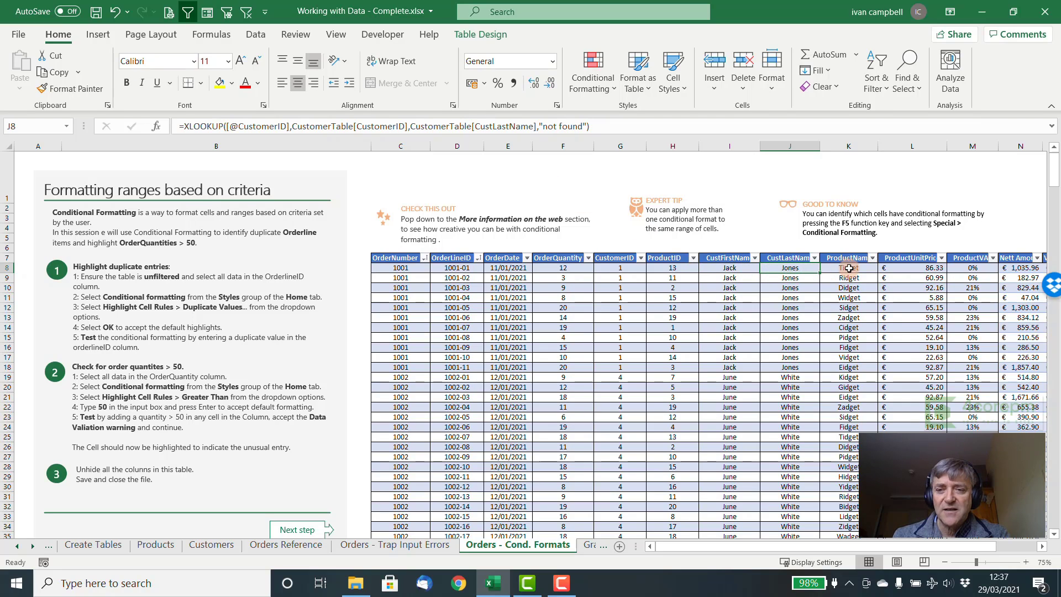
click(849, 268)
drag(730, 268, 1002, 290)
click(754, 269)
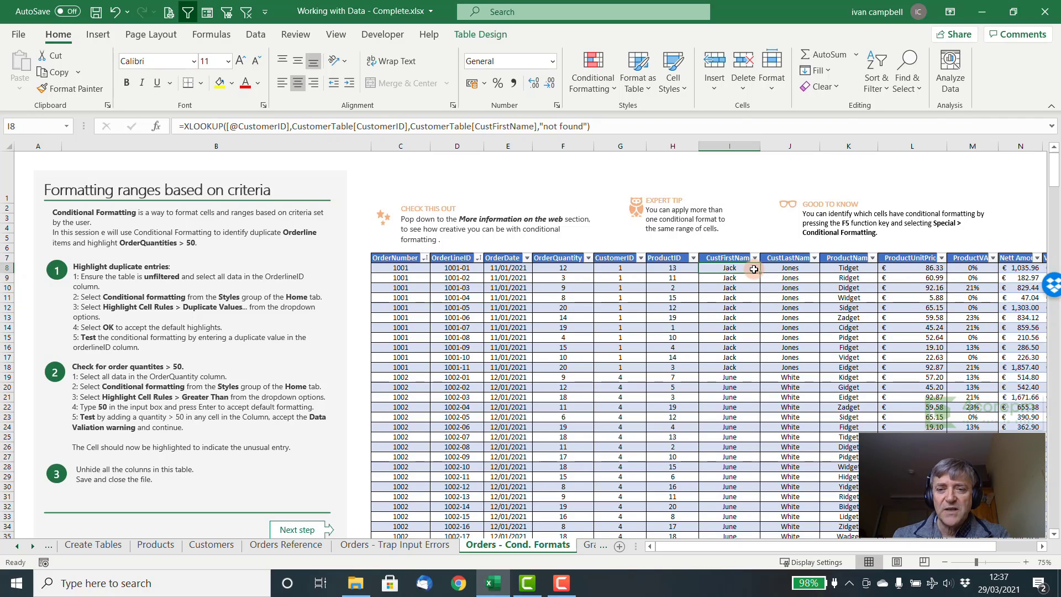
click(674, 269)
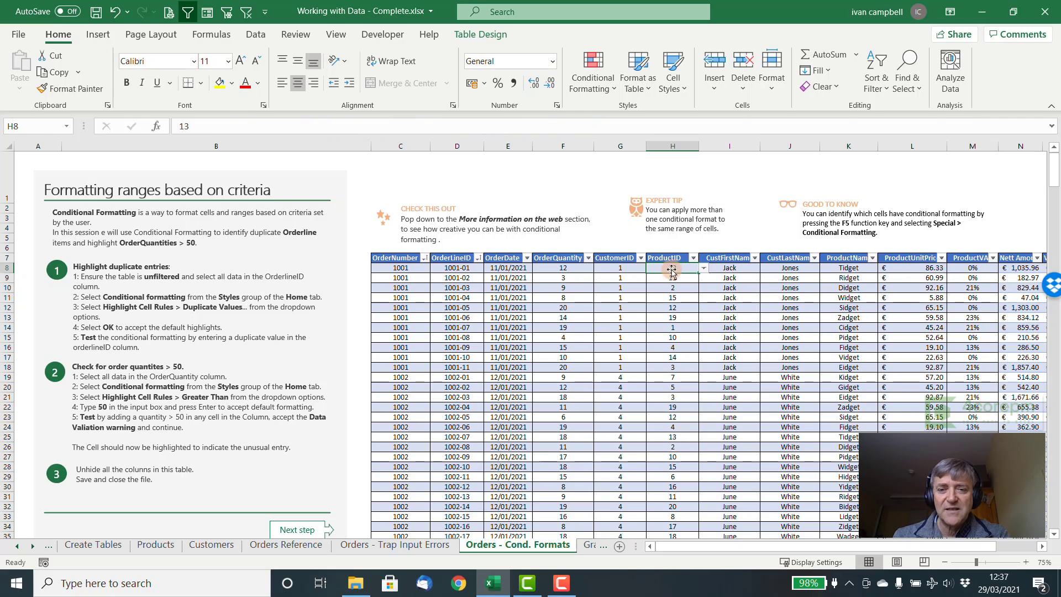
click(632, 269)
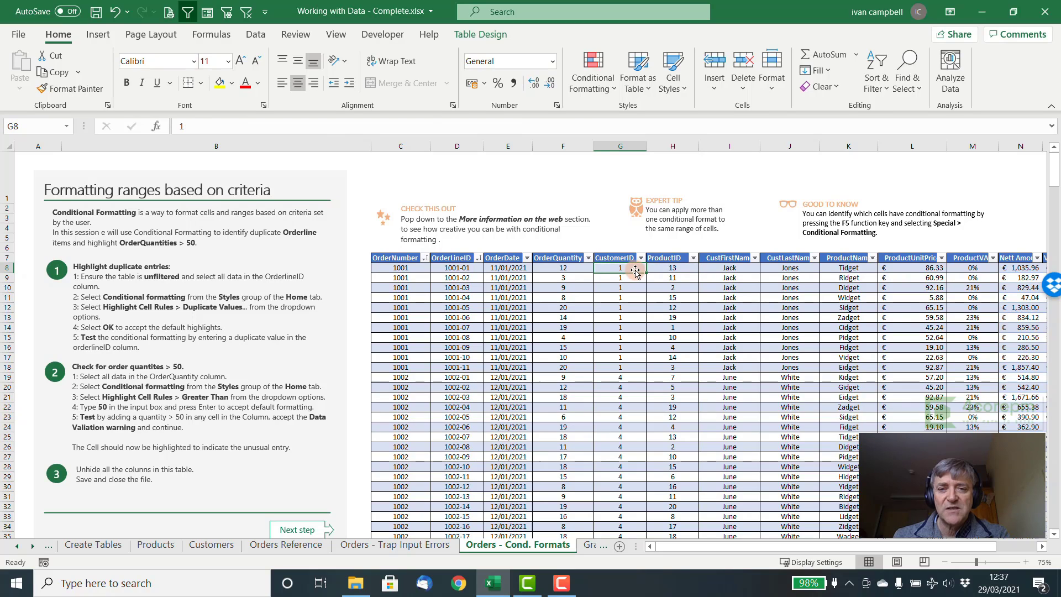
click(667, 269)
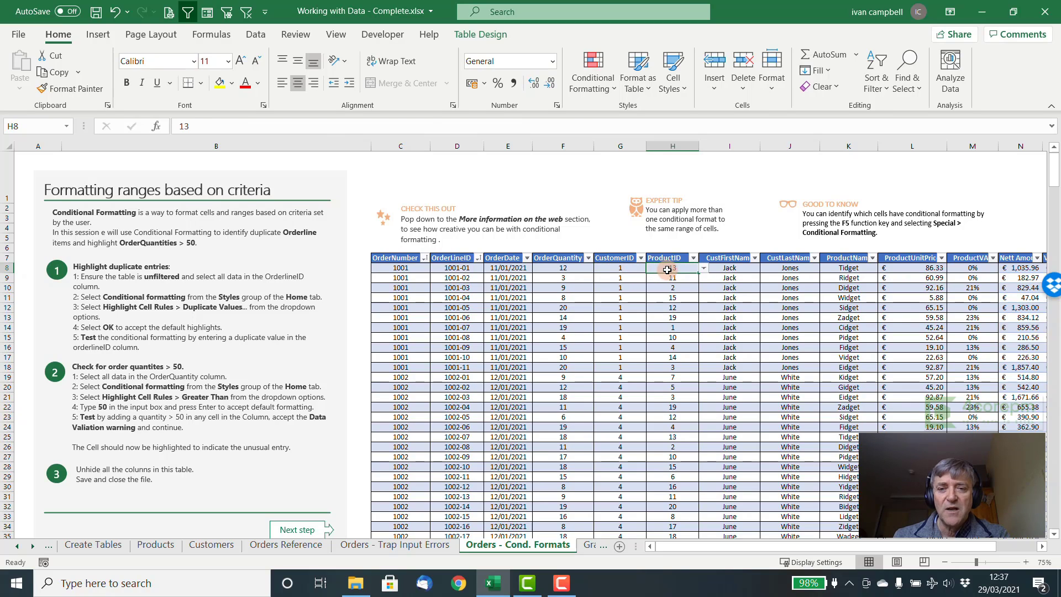
click(734, 270)
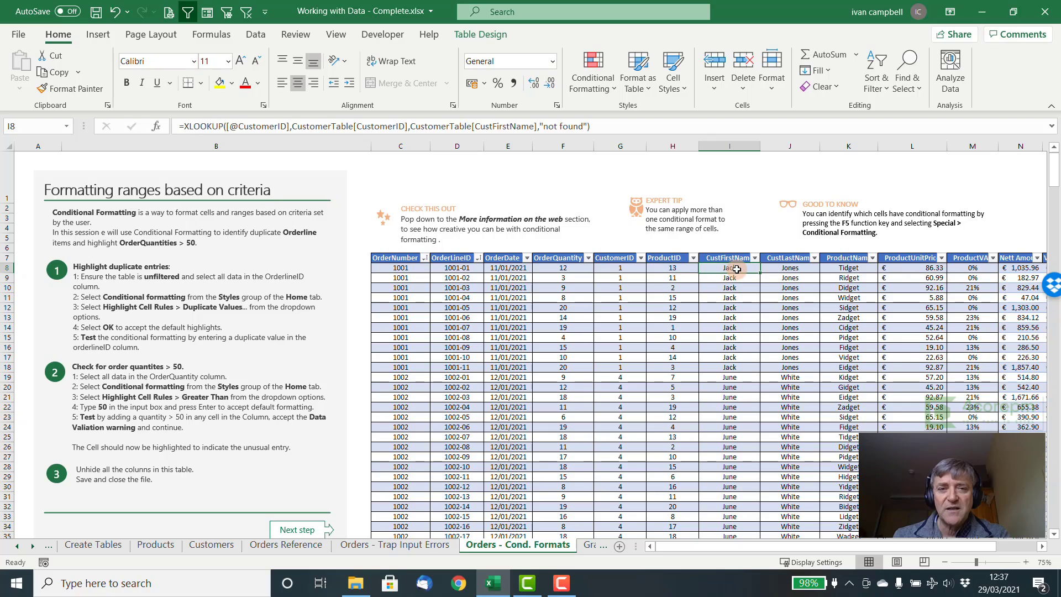
click(684, 269)
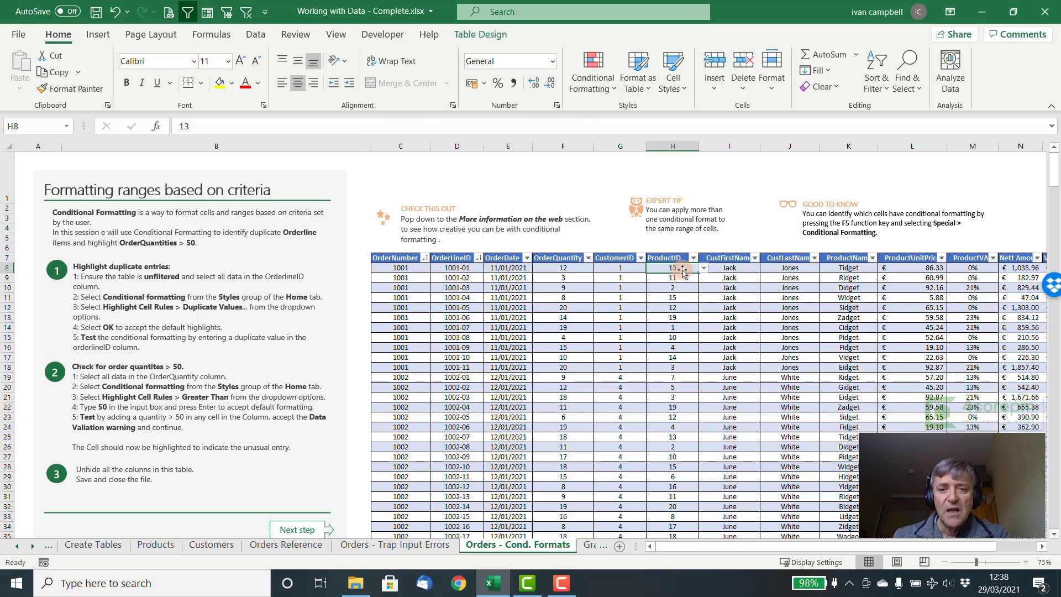
click(600, 268)
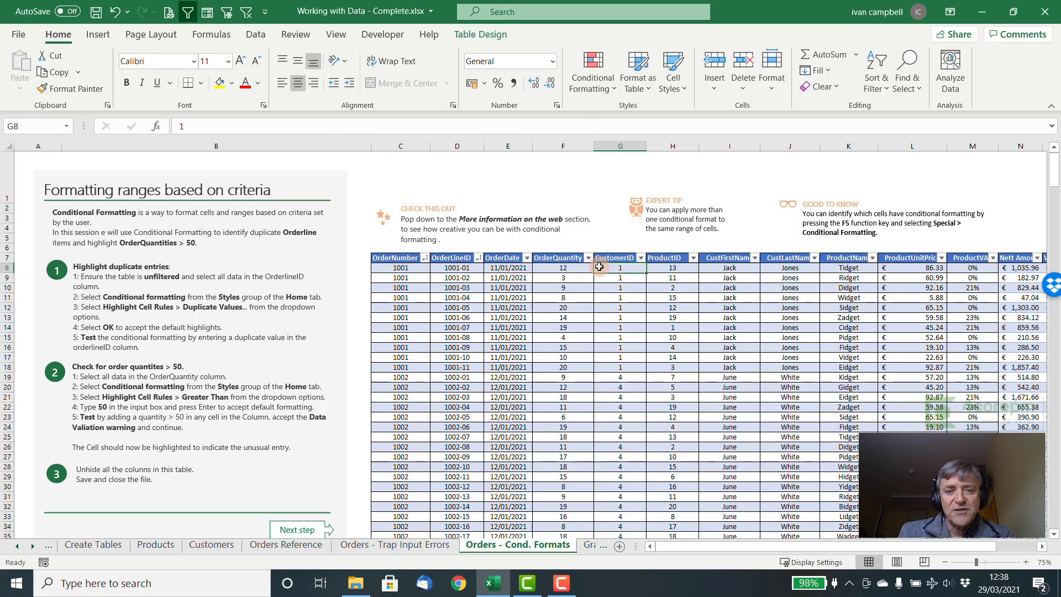
click(780, 271)
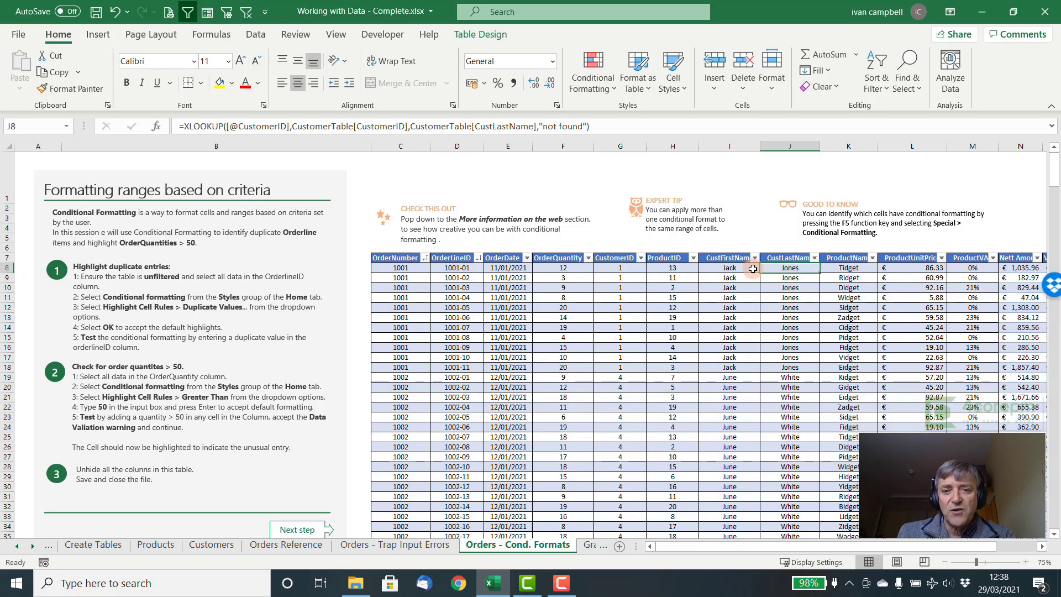
click(753, 268)
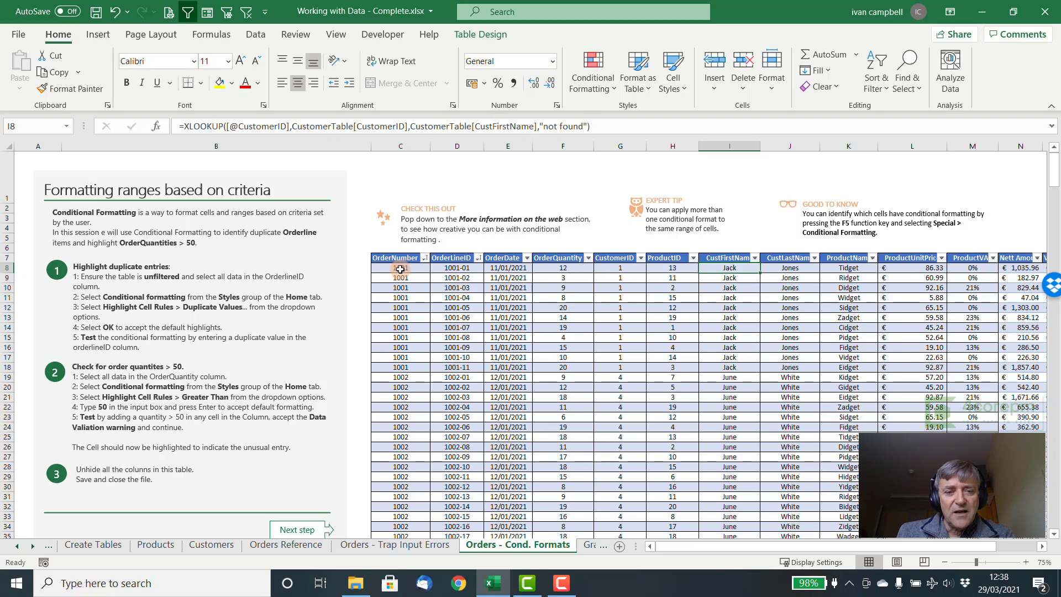
- Compare the OrderNumber, CustomerID and OrderDate values across all line items of the first order
drag(401, 268, 398, 367)
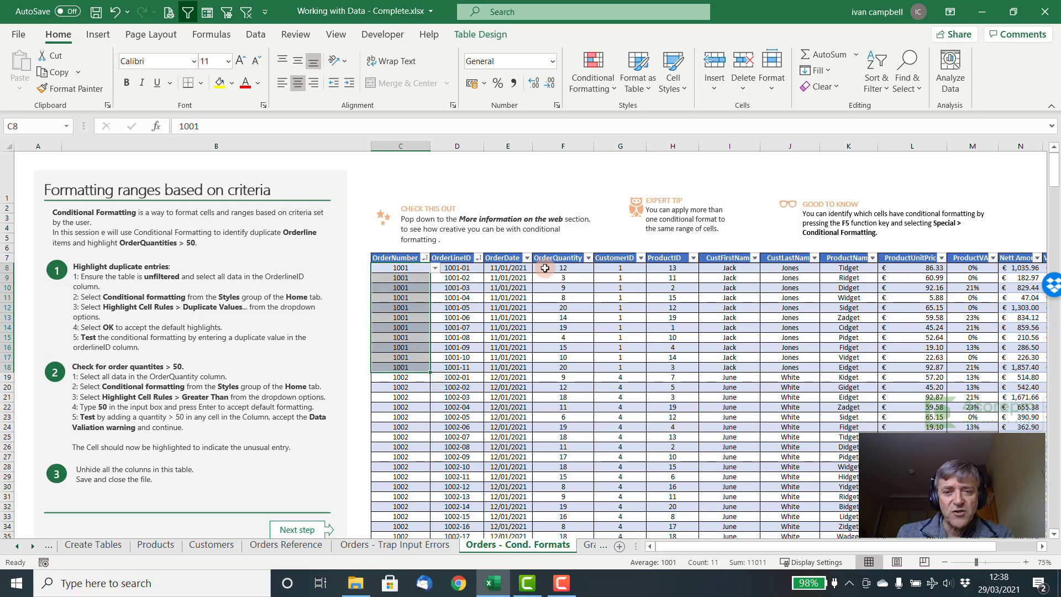
drag(619, 267, 611, 367)
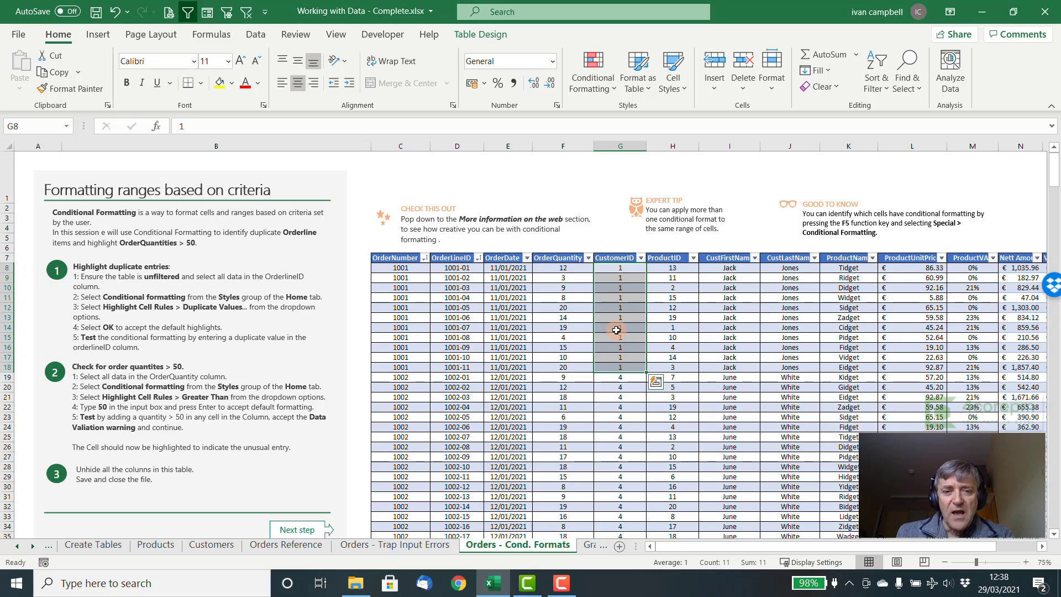
drag(506, 267, 504, 366)
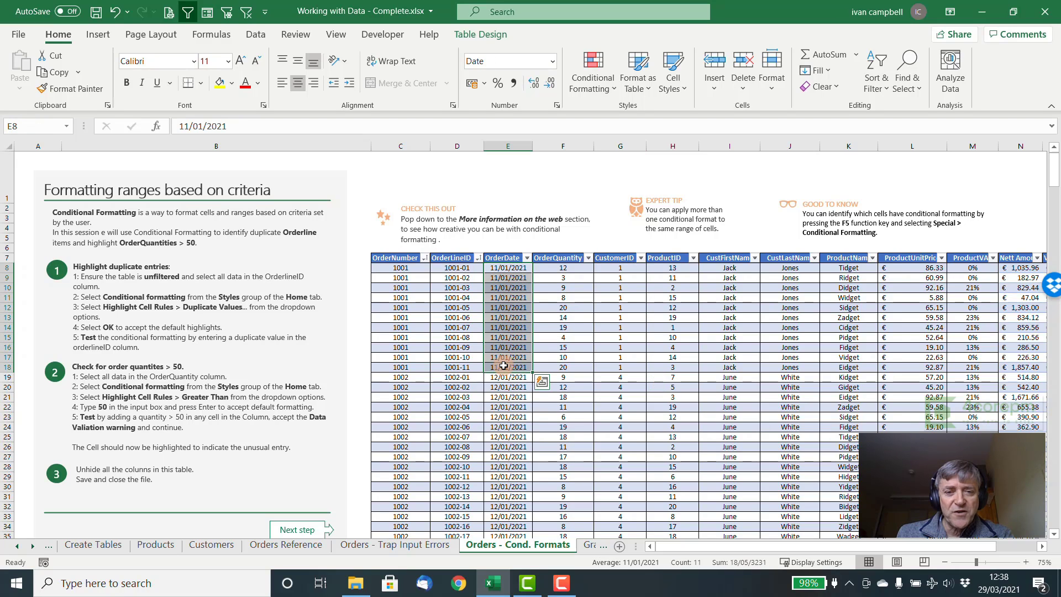
- Review the first order line's cells from OrderNumber to ProductID, focusing on how OrderDate and CustomerID are entered
click(402, 270)
click(469, 268)
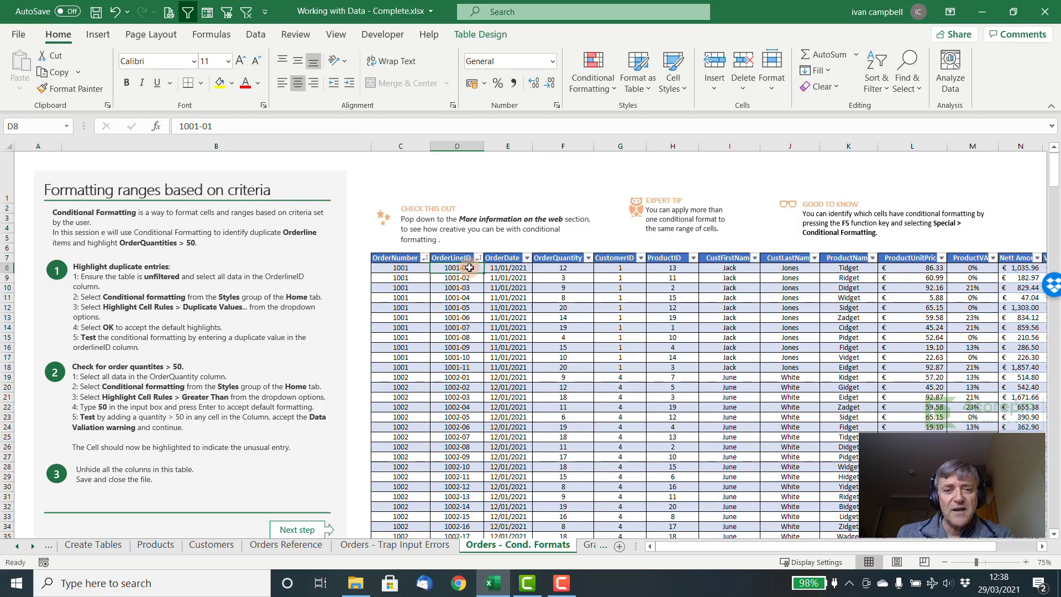
click(498, 267)
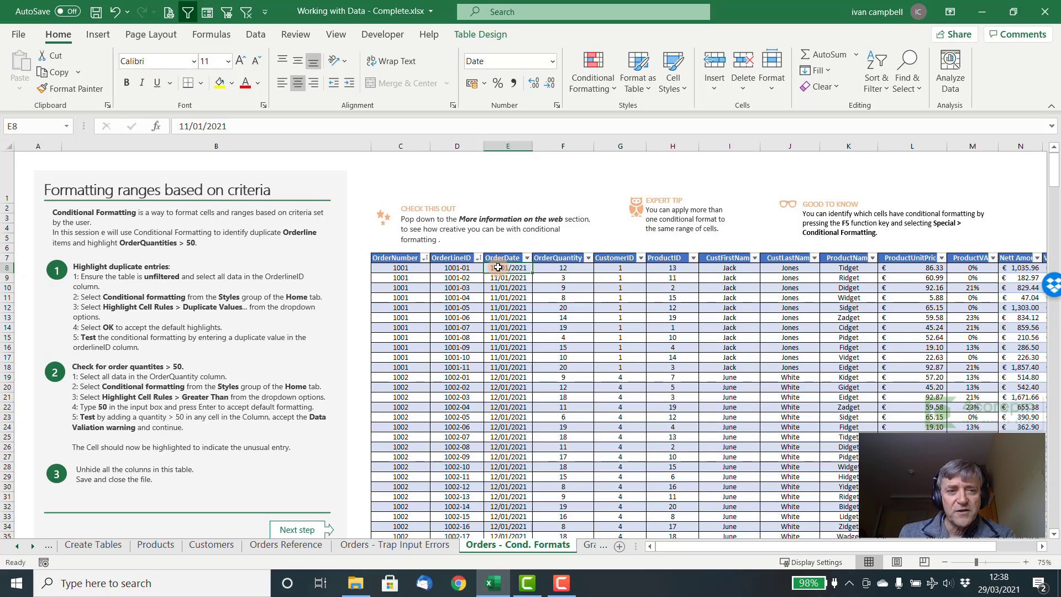
click(547, 269)
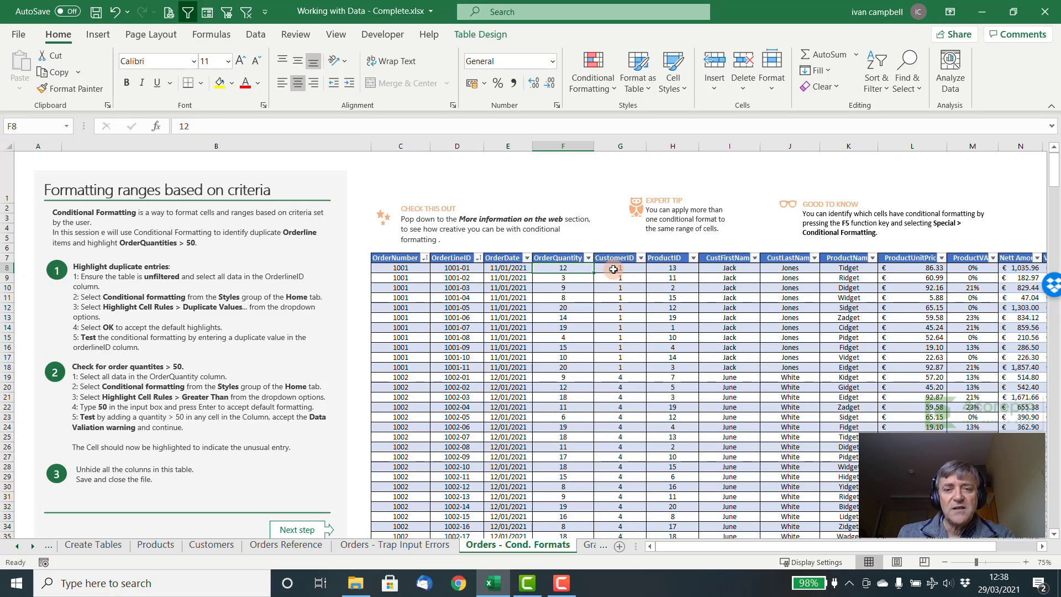
click(613, 270)
click(662, 267)
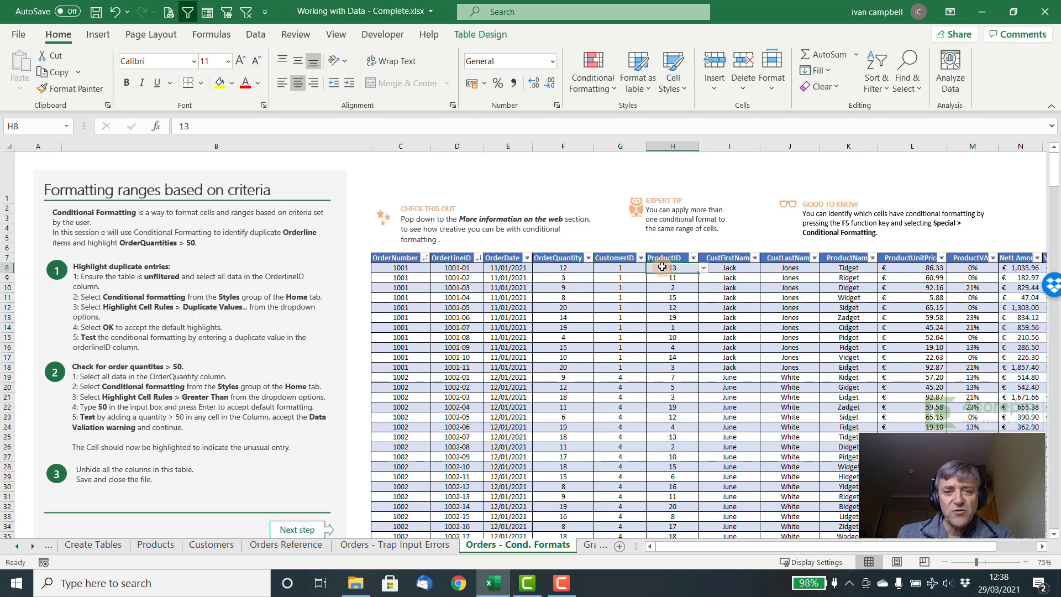
click(504, 269)
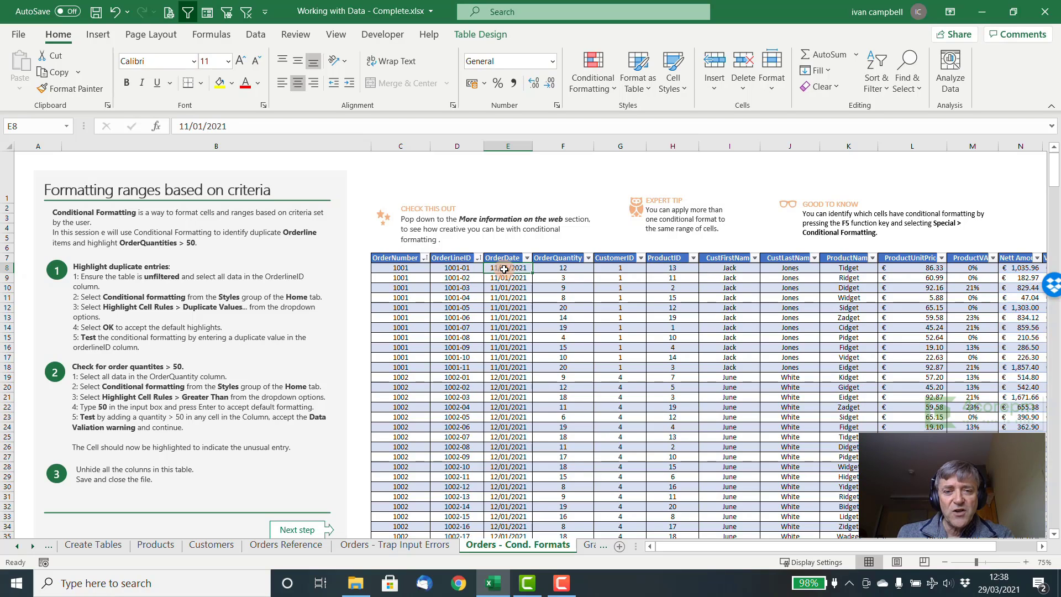
click(610, 269)
click(522, 268)
click(618, 269)
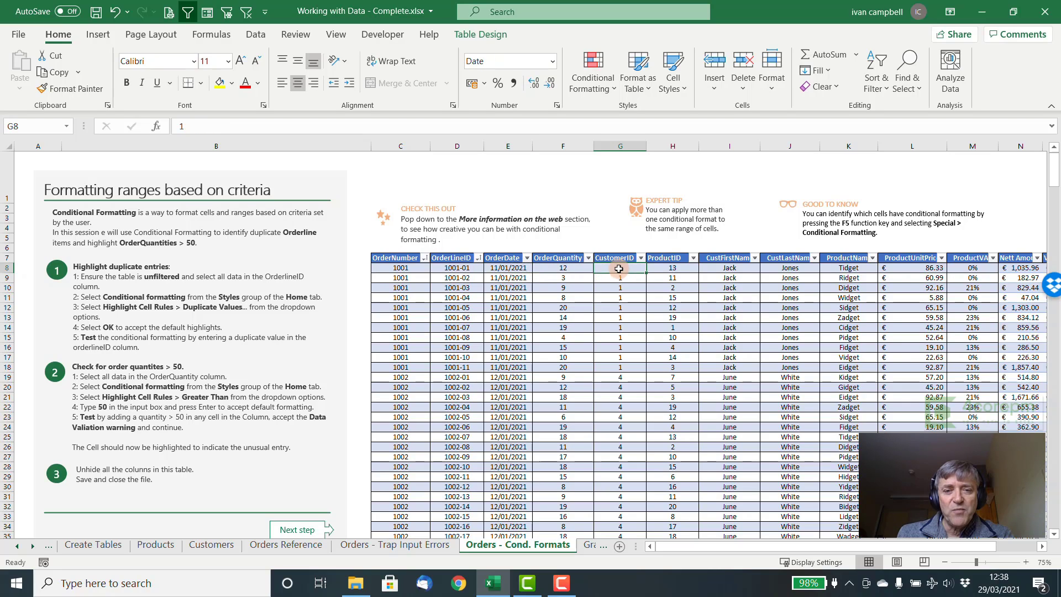
click(526, 268)
click(394, 269)
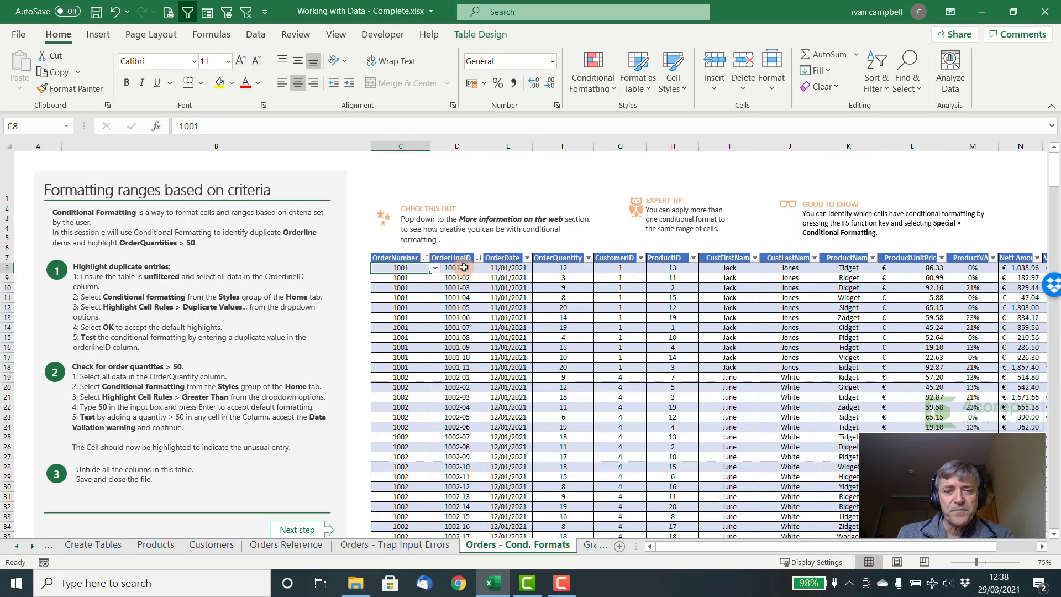
click(502, 268)
click(605, 268)
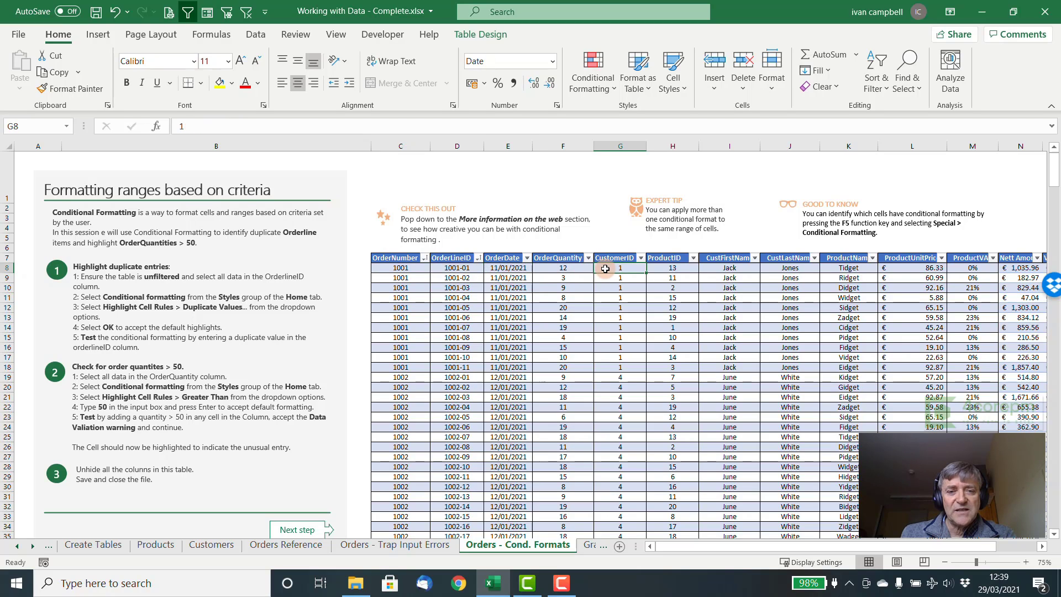
click(519, 270)
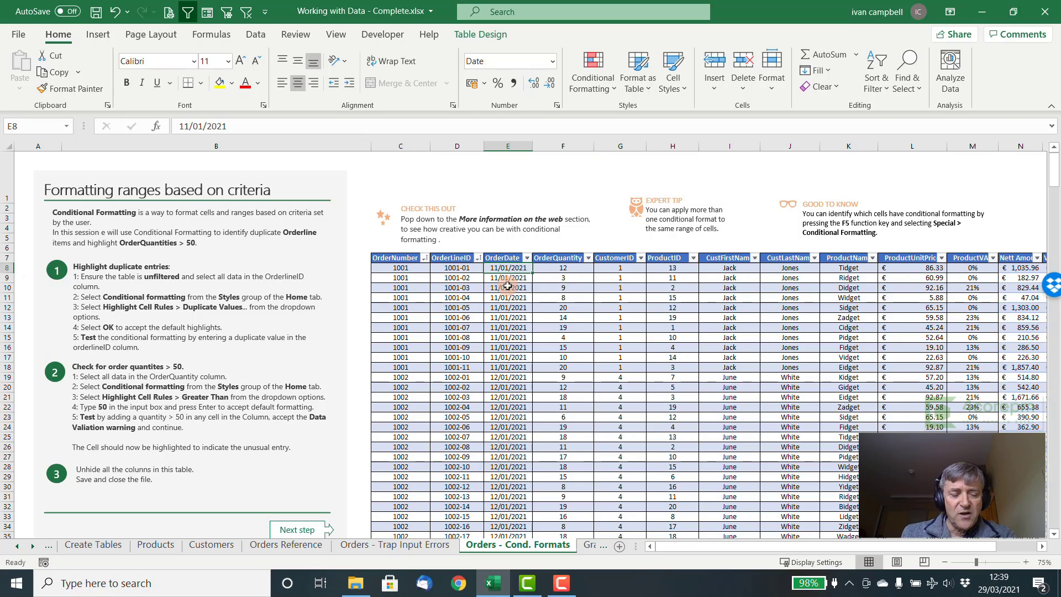
- Open the Orders Reference sheet and examine the OrderID and Order Date entries in its table
click(316, 547)
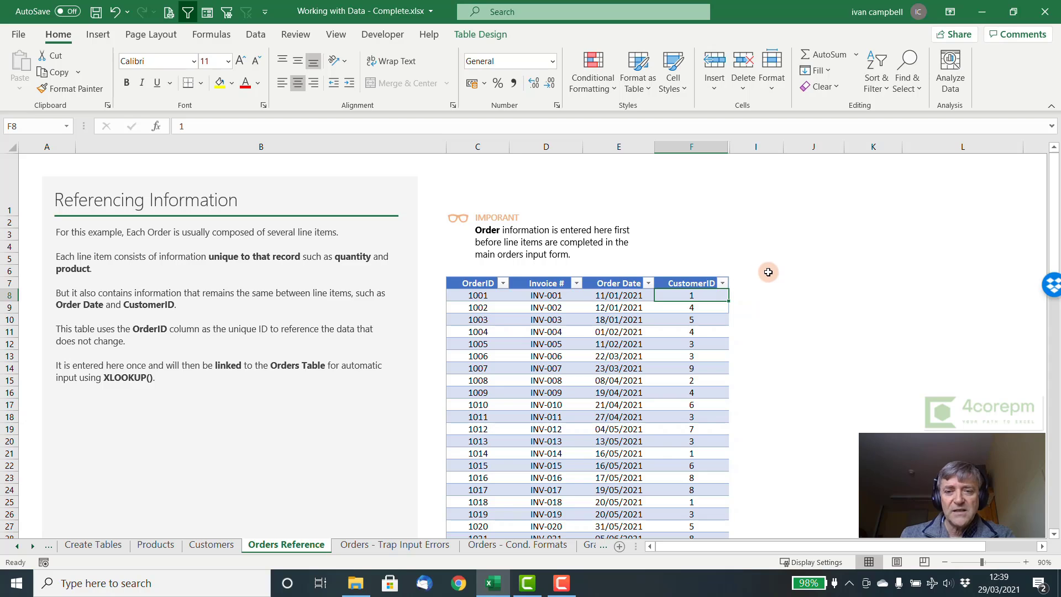
scroll(768, 272, down, 1)
scroll(768, 272, down, 1)
scroll(769, 272, up, 4)
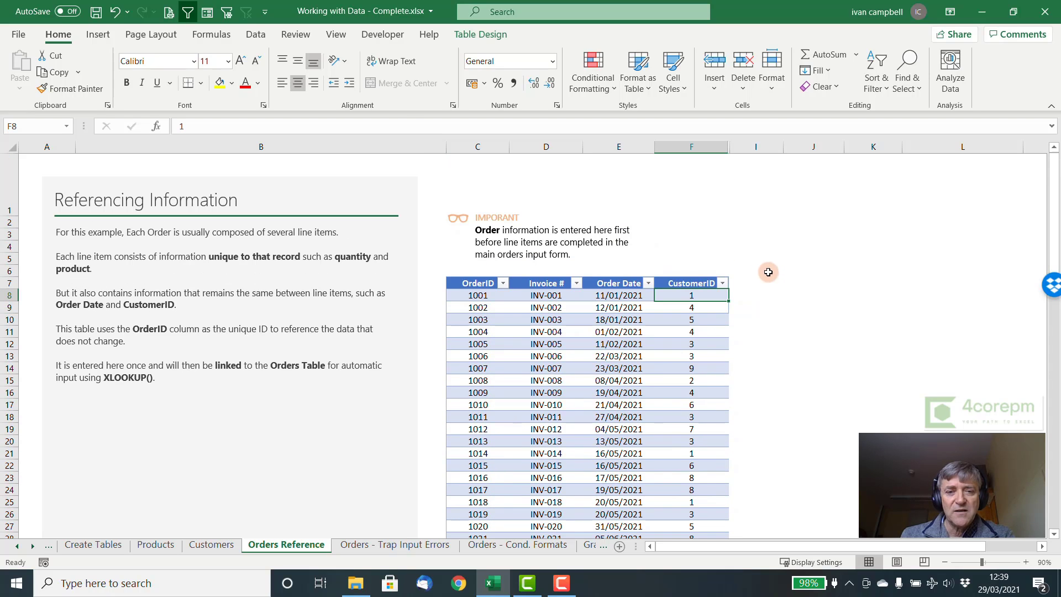
click(473, 297)
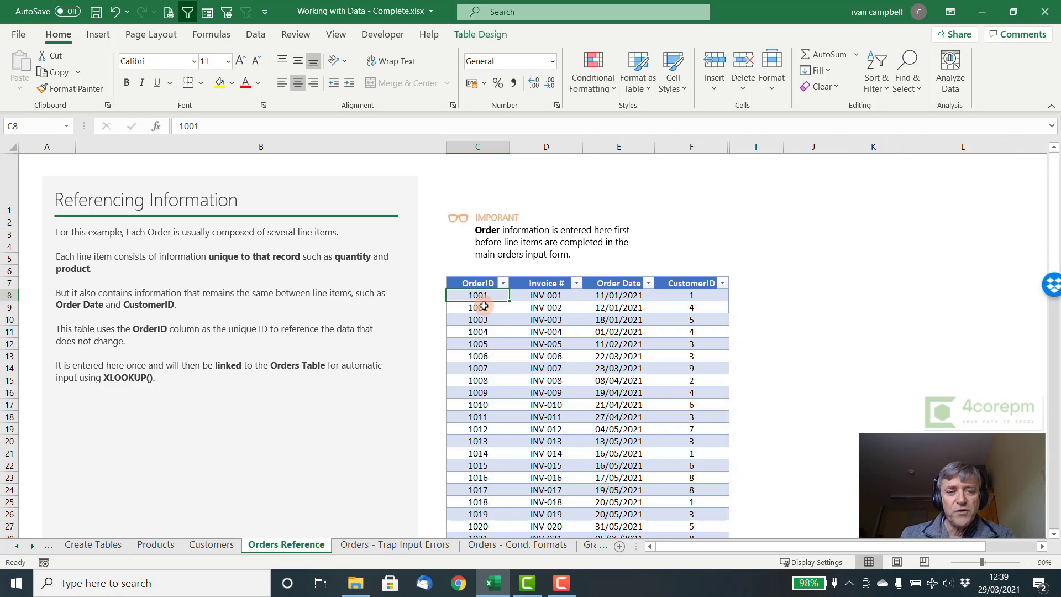
click(485, 307)
click(483, 296)
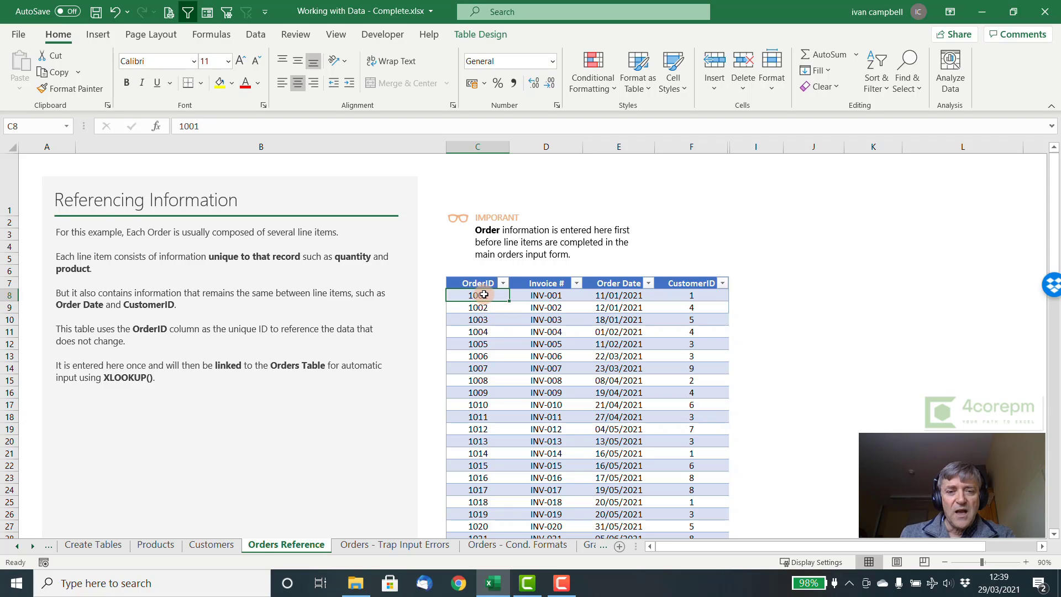
click(600, 296)
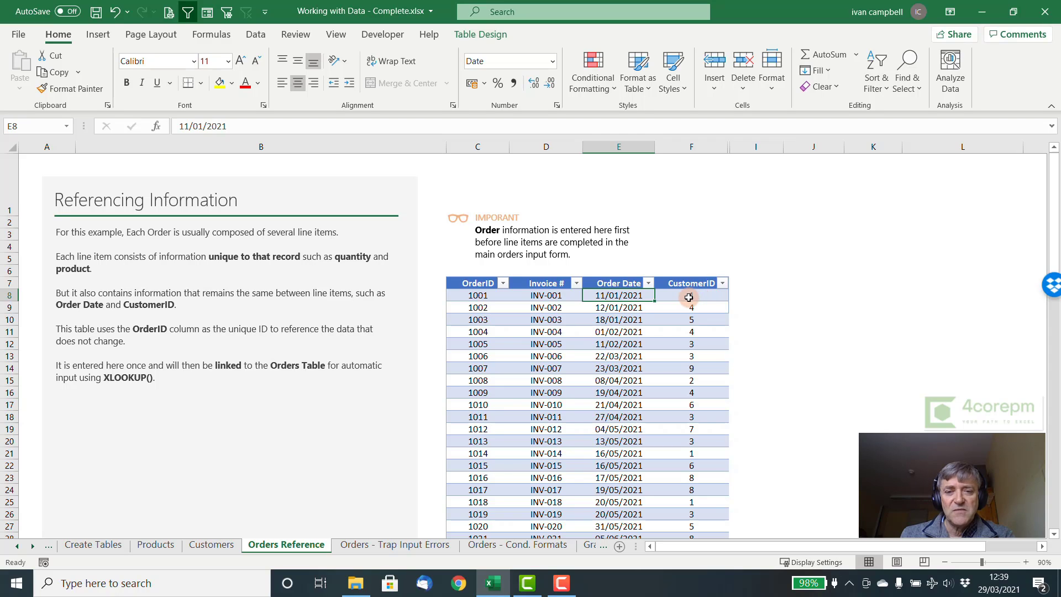
- Inspect the Invoice # formula in the first reference row and the OrderID it is built from
click(535, 295)
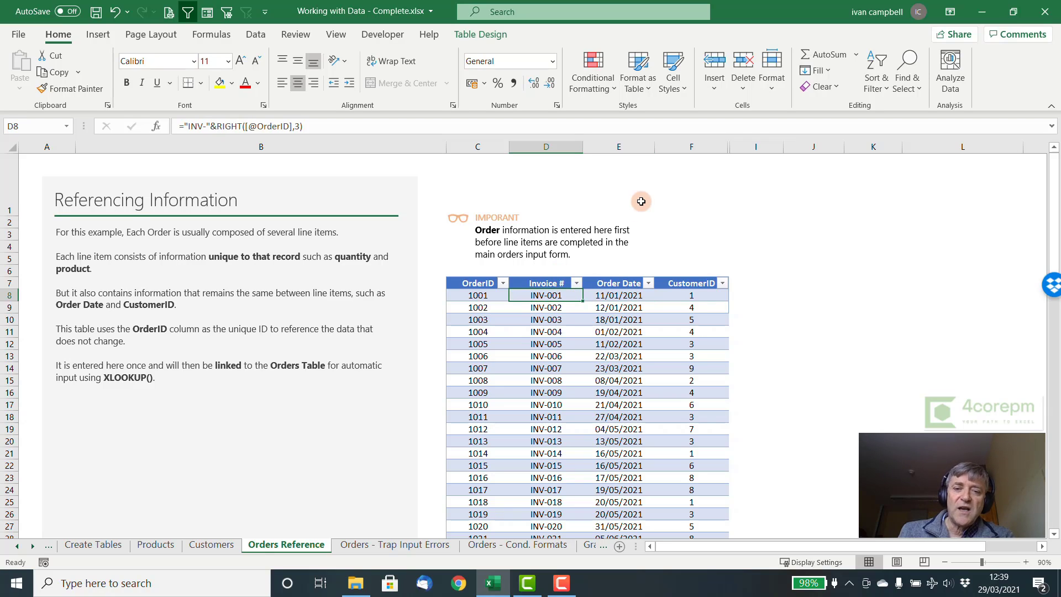
click(479, 295)
click(538, 296)
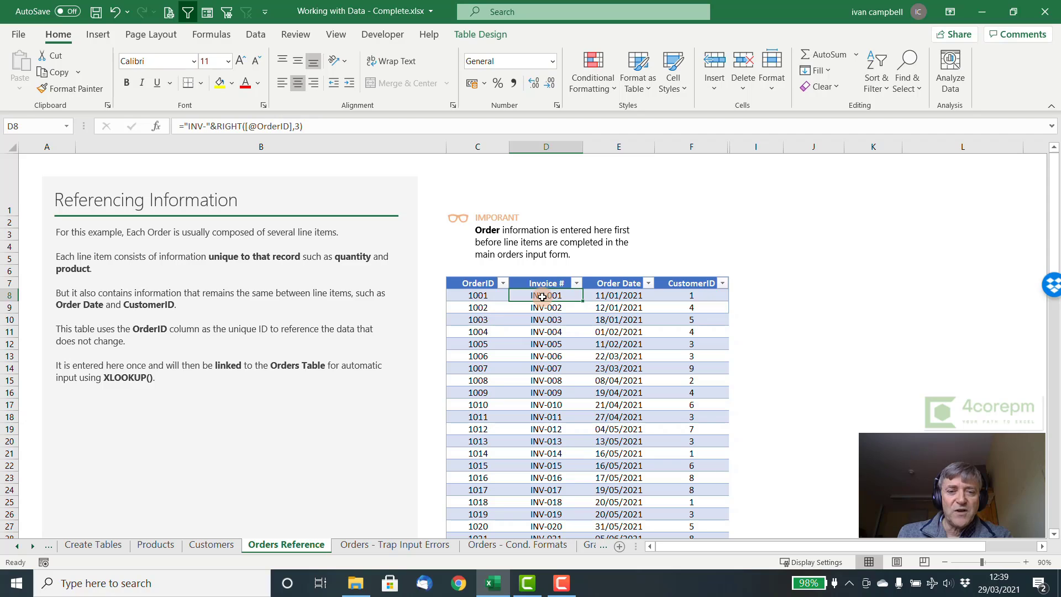
click(488, 295)
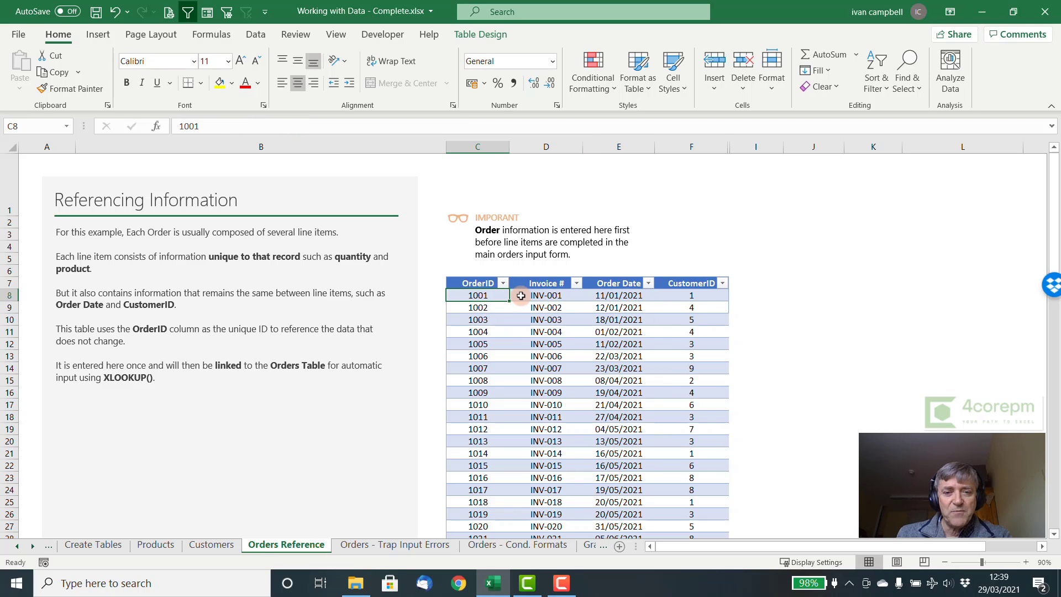
click(536, 296)
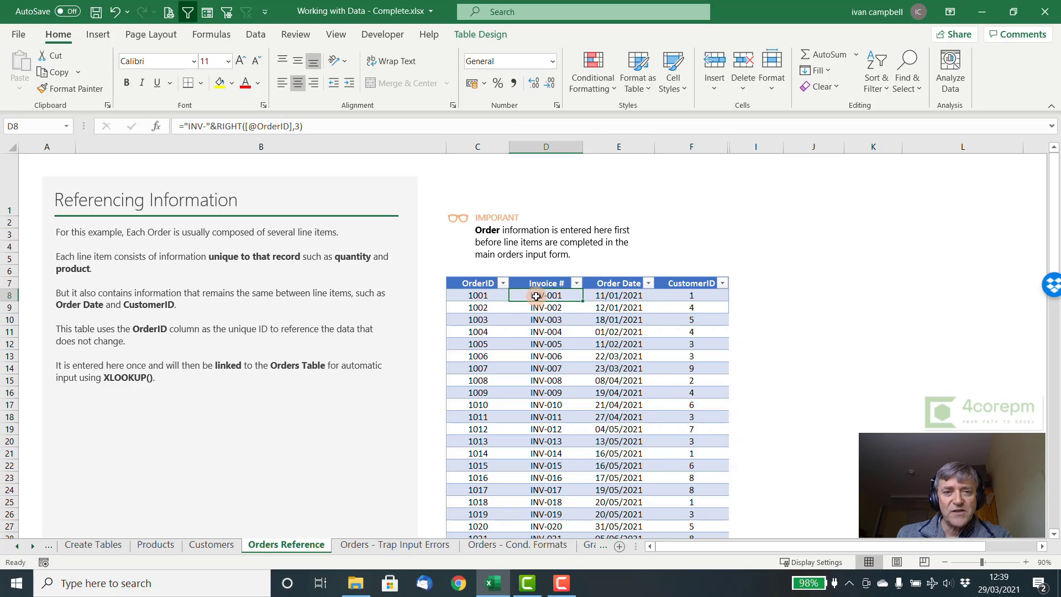
- Check the reference table's name in its properties, and return to the Orders - Cond. Formats sheet
click(491, 36)
drag(8, 73, 73, 75)
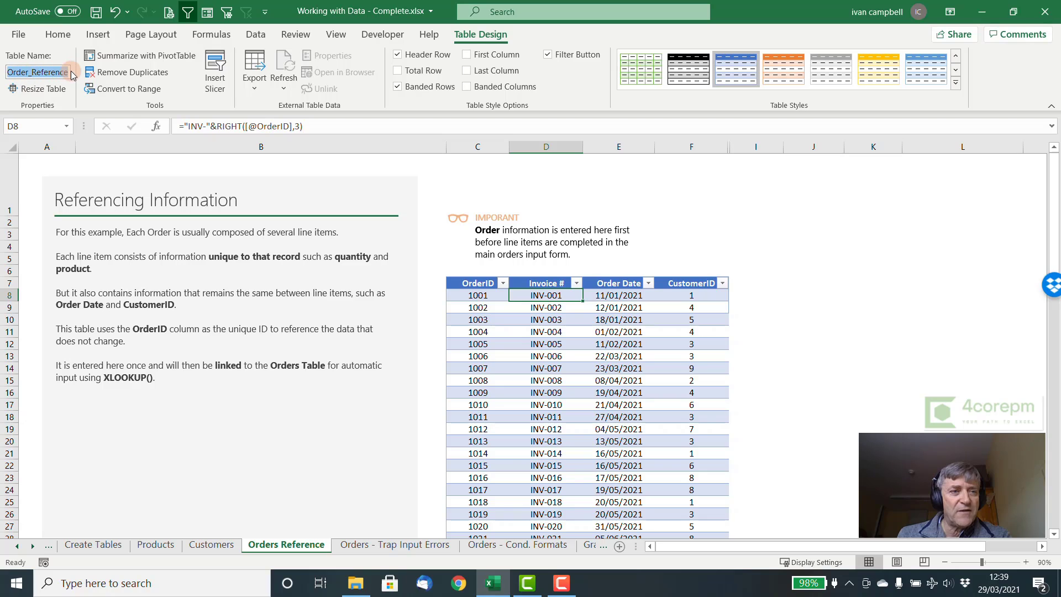
click(552, 297)
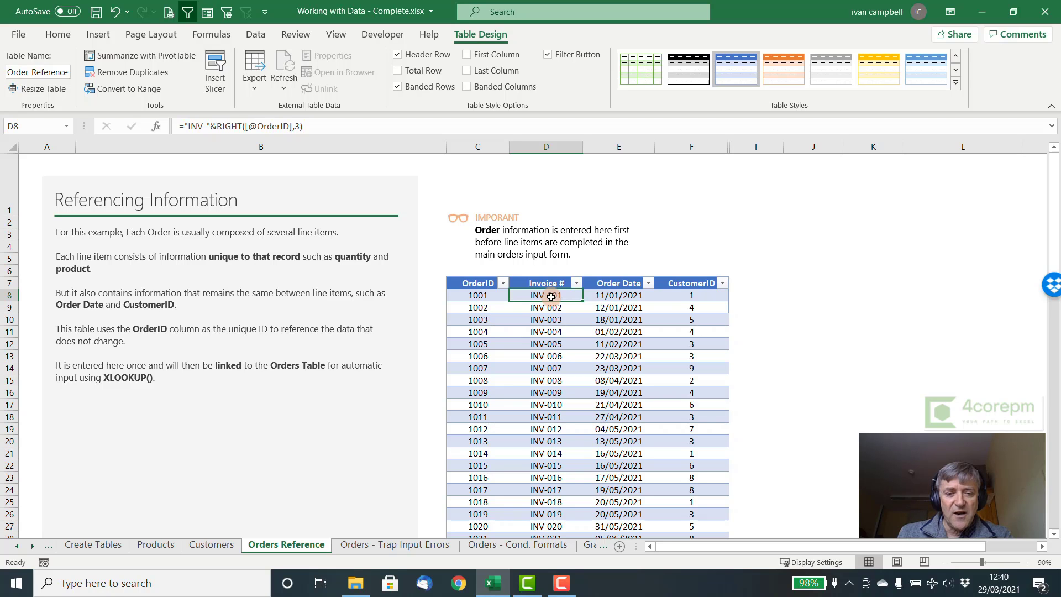
click(428, 545)
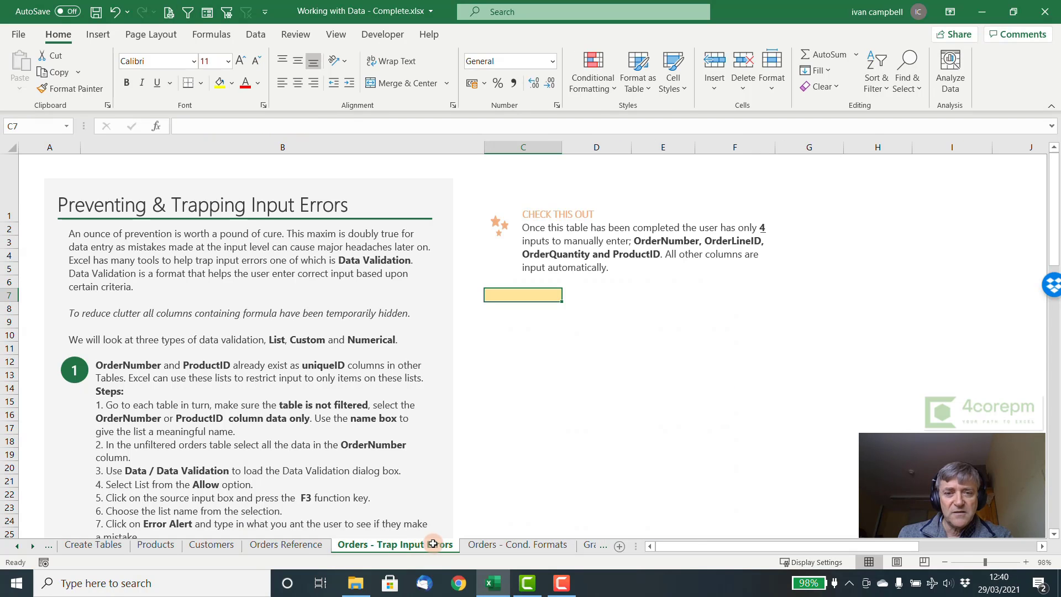
click(473, 545)
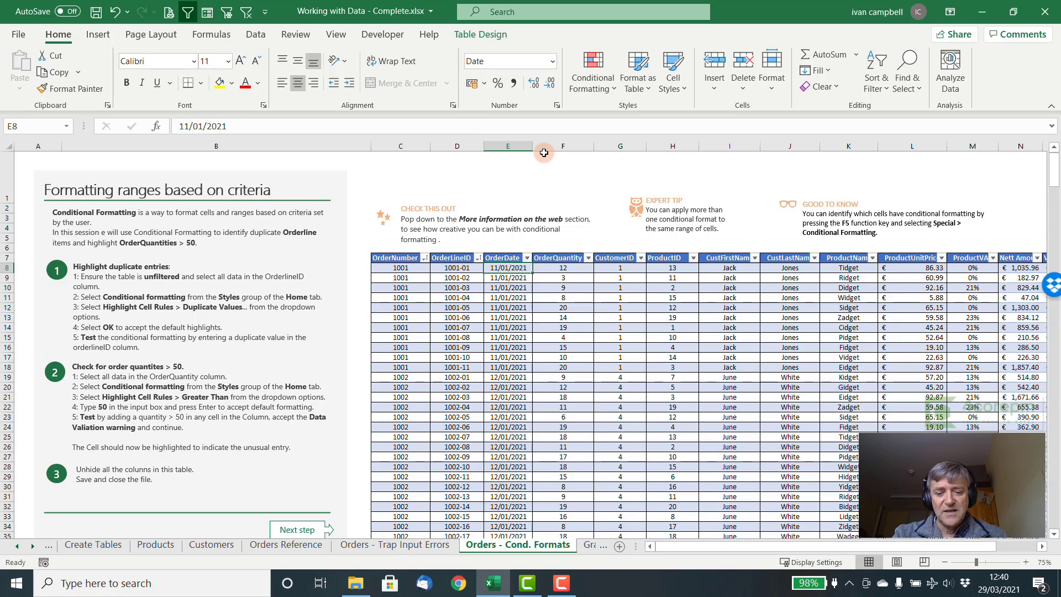
- Start an XLOOKUP formula in the first OrderDate cell with that row's OrderNumber as lookup value, and open its function arguments
text(=xlook)
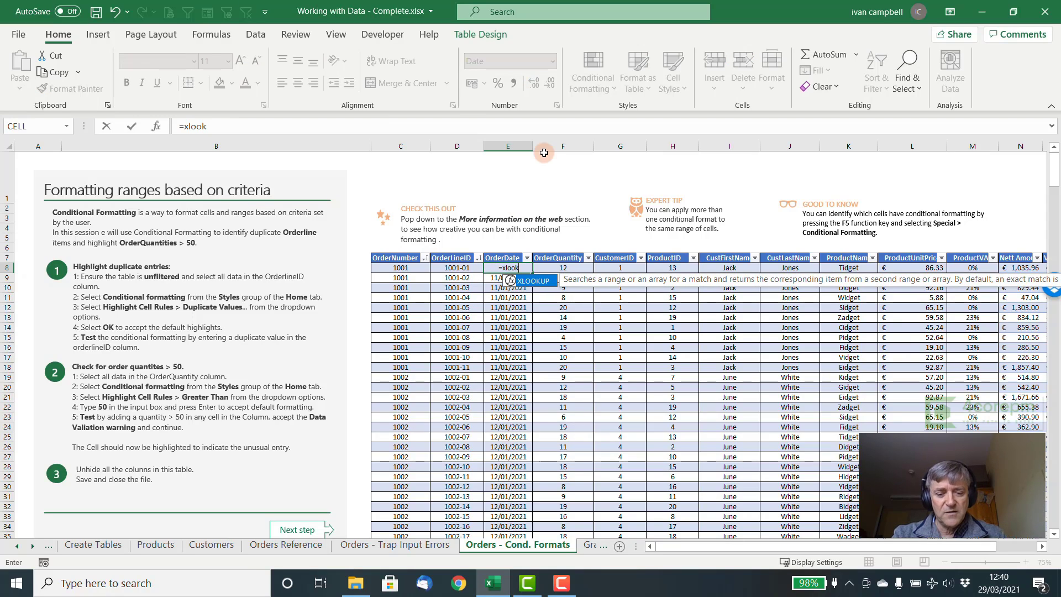
text(up()
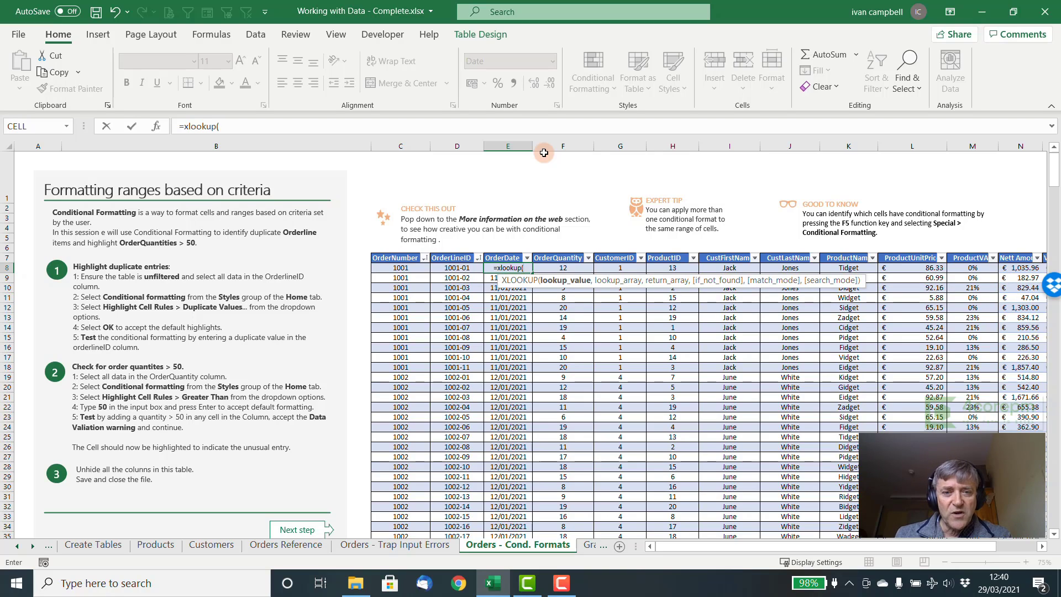
click(396, 266)
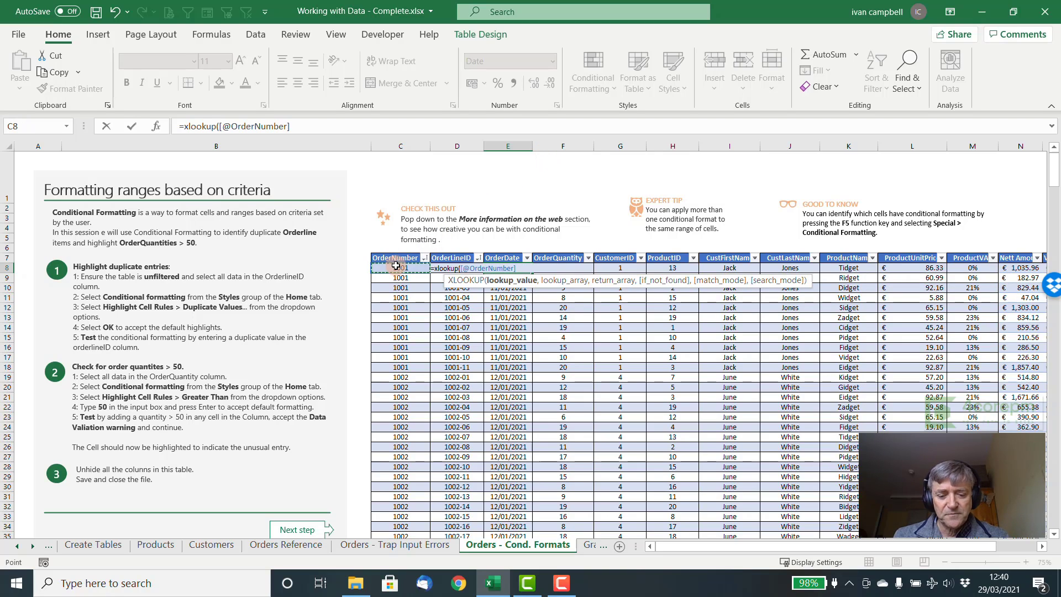
click(157, 126)
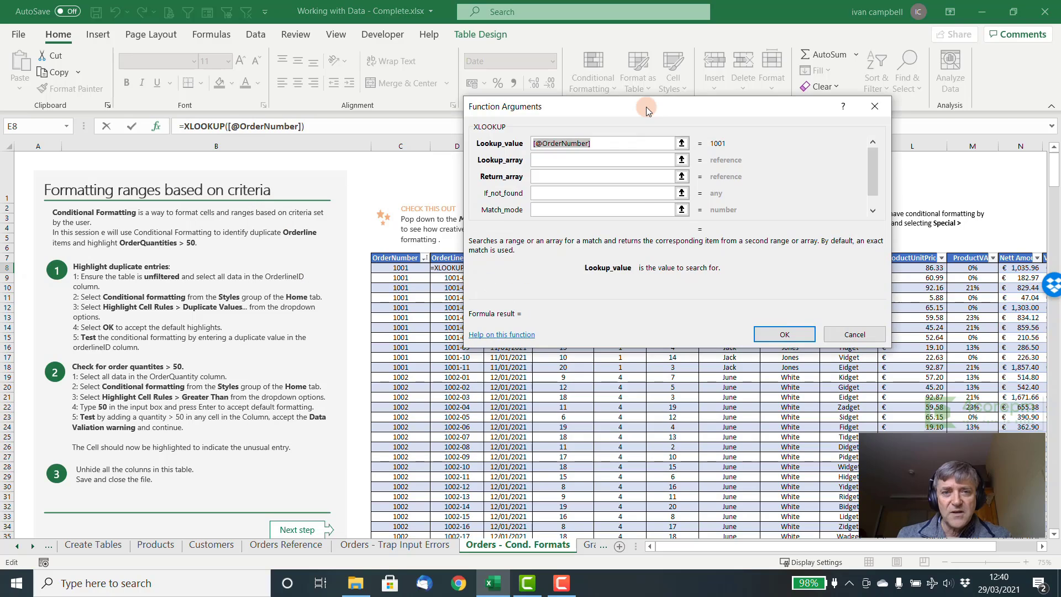
- Set the lookup array to the whole OrderID column of the table on the Orders Reference sheet
click(555, 161)
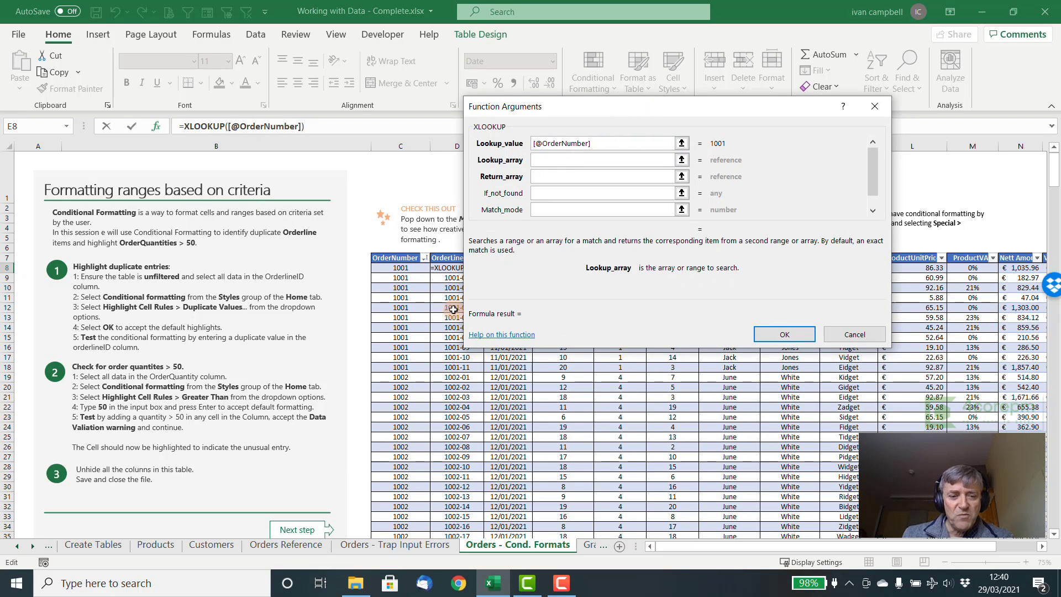
click(294, 546)
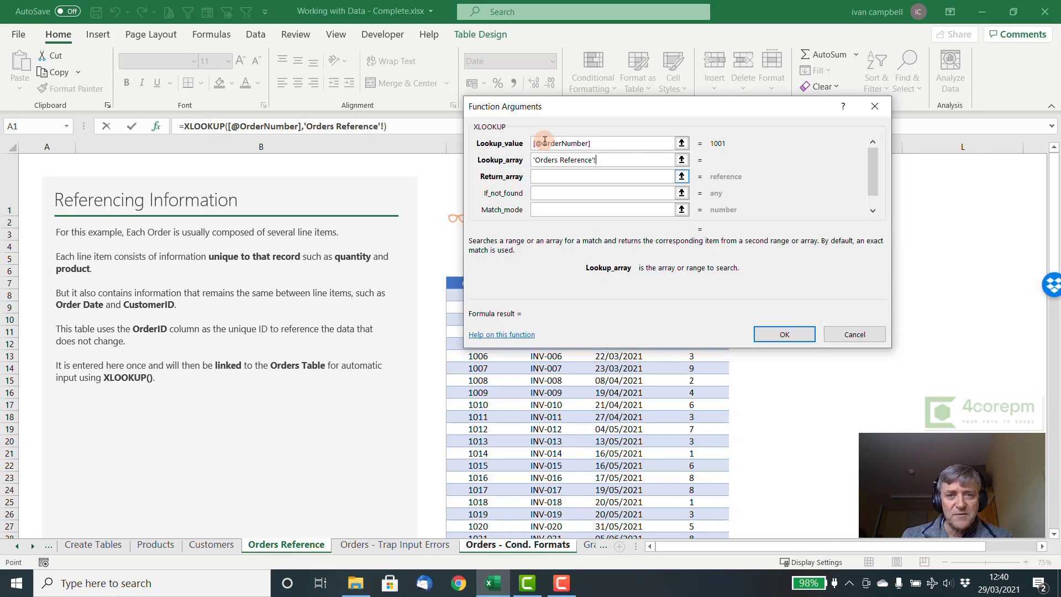
drag(566, 105, 671, 132)
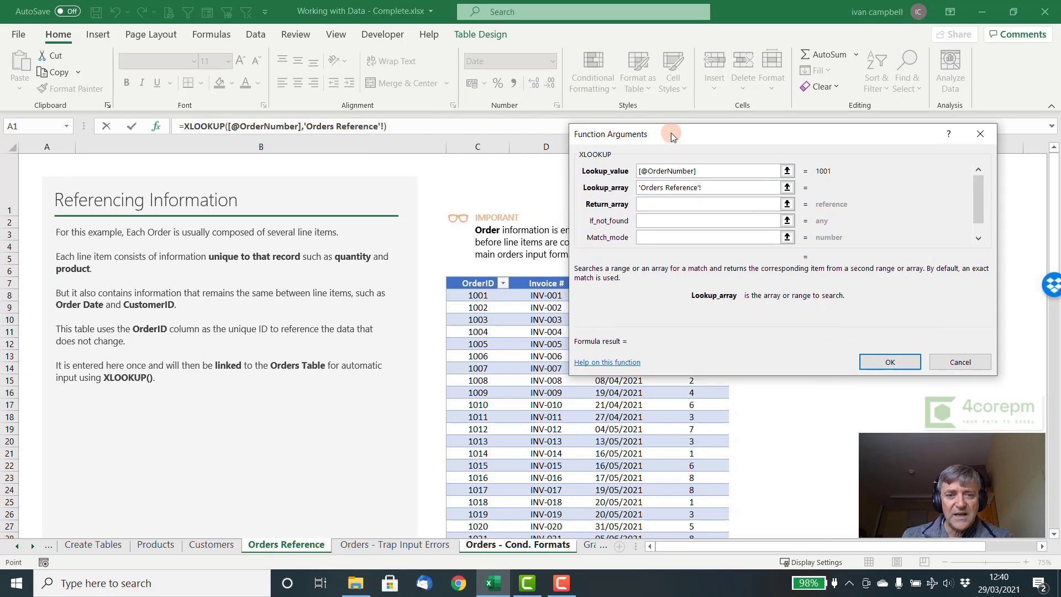
click(467, 296)
key(ctrl+shift+Down)
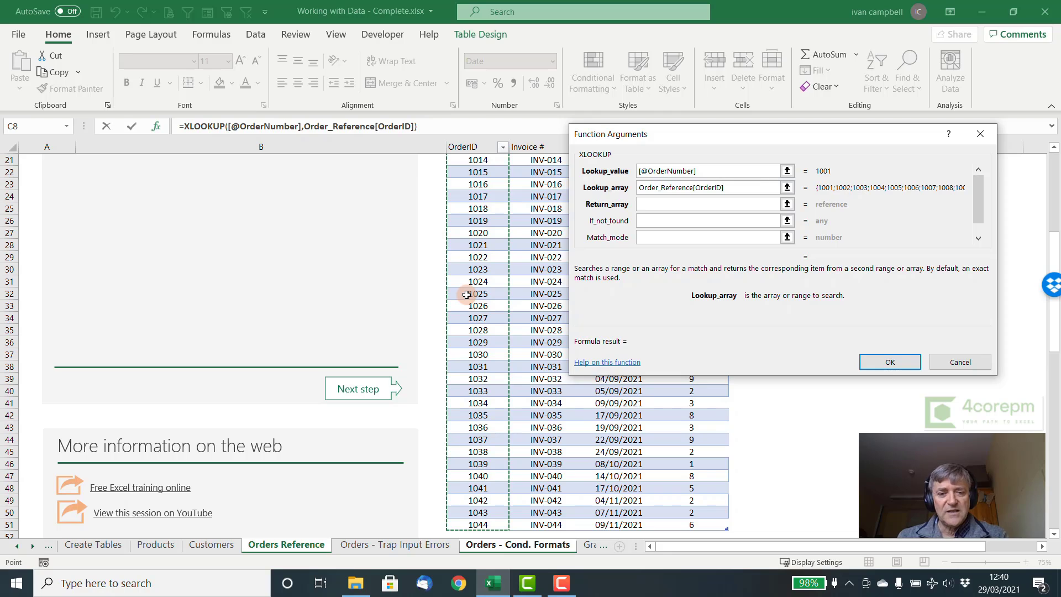
- Set the return array to the whole Order Date column of the Orders Reference table
click(652, 205)
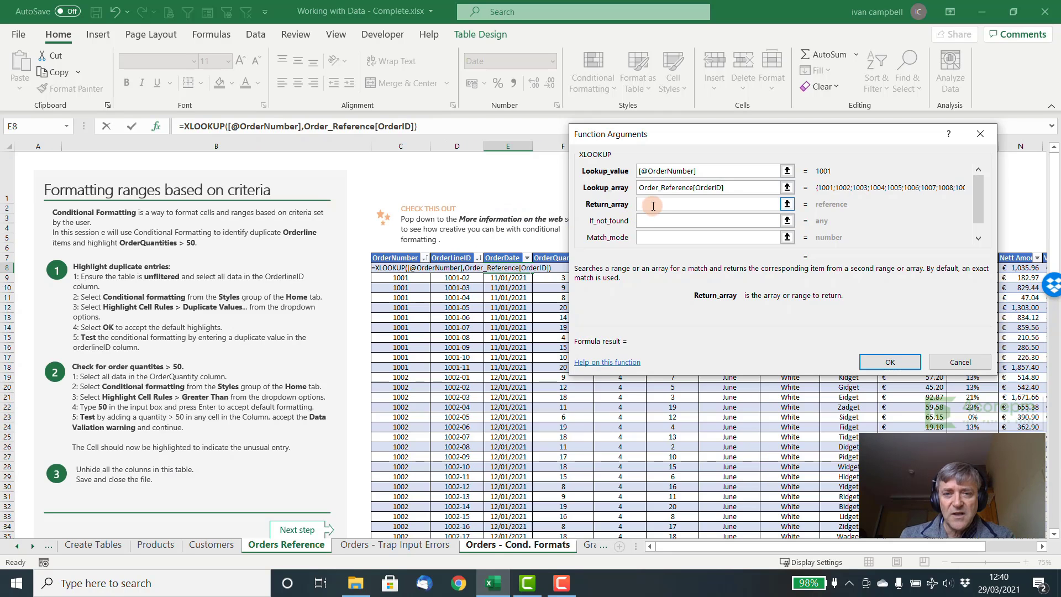
click(303, 545)
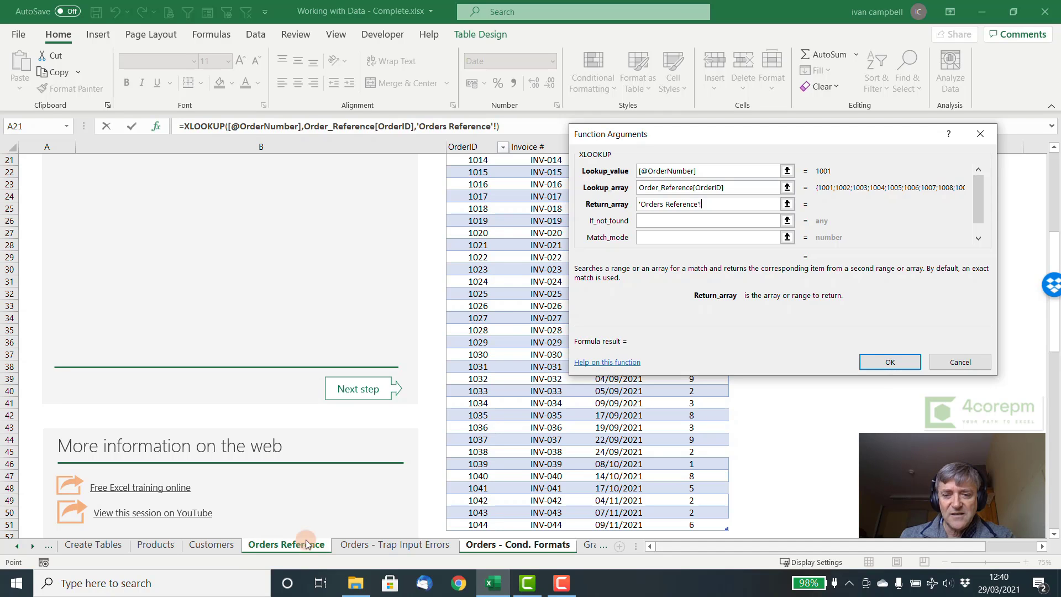
drag(748, 134, 182, 199)
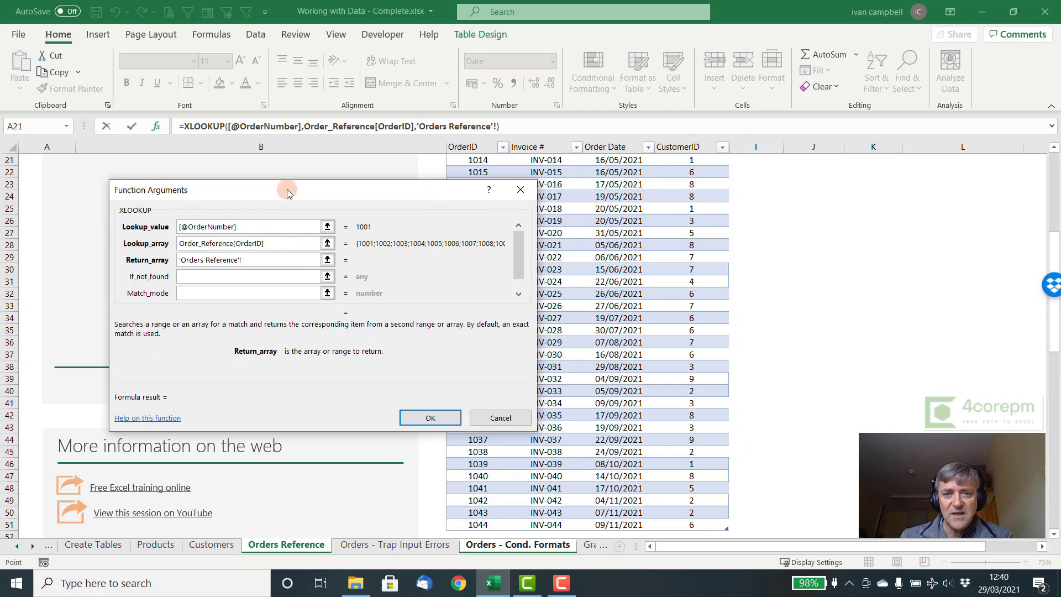
scroll(613, 296, up, 7)
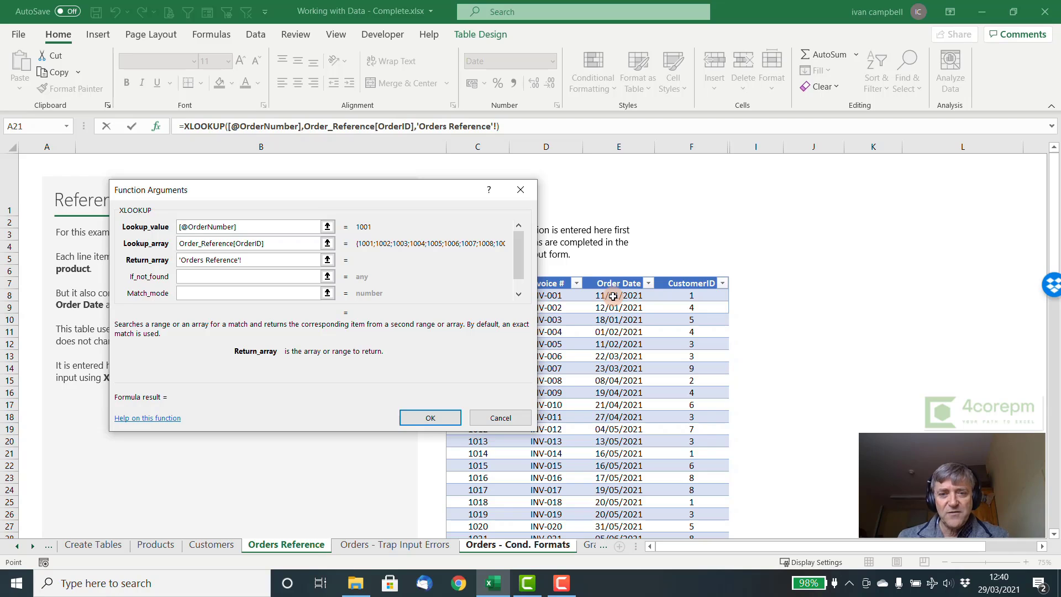
click(614, 297)
key(ctrl+shift+Down)
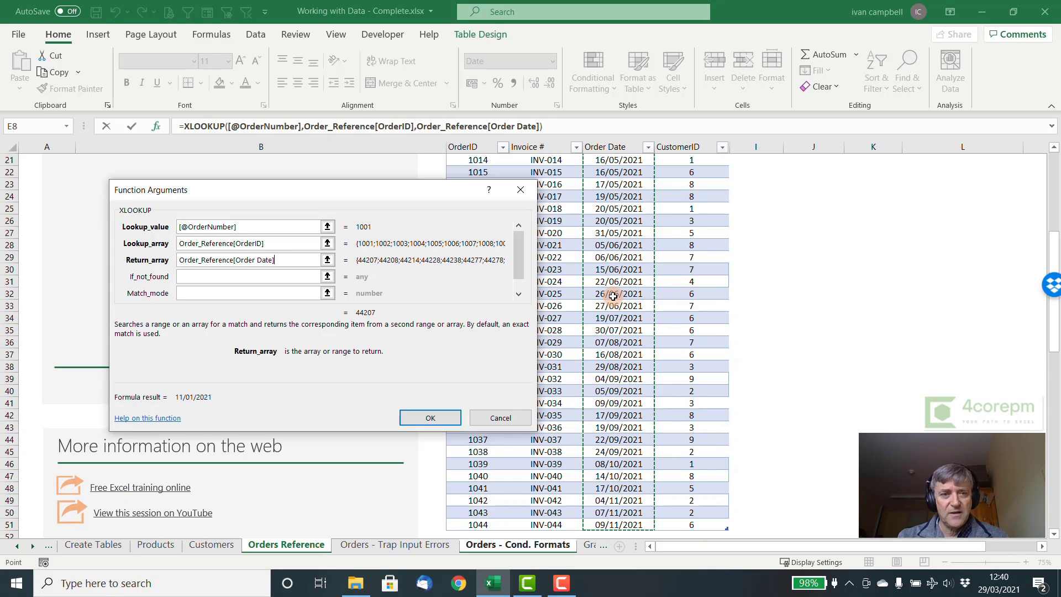
- Set the if-not-found value to "Not Found" and complete the OrderDate XLOOKUP formula
click(202, 277)
text(Not F)
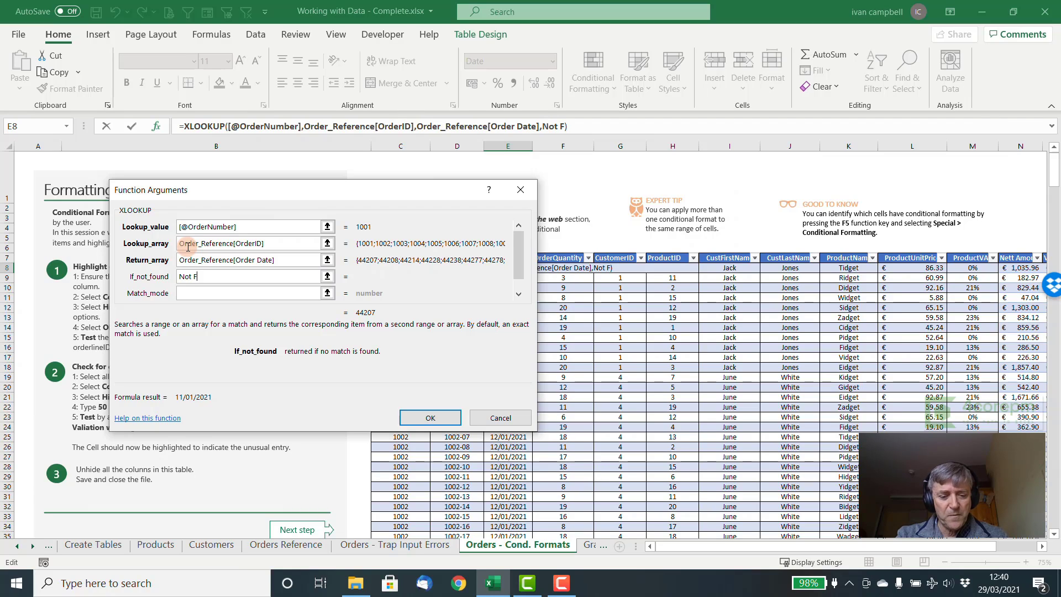
text(ound)
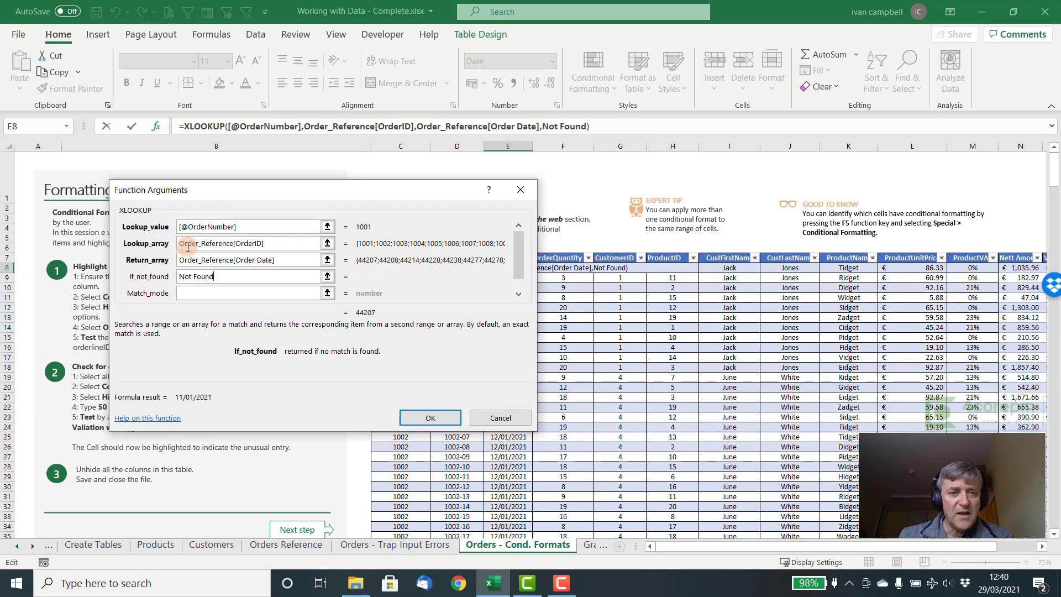
click(430, 417)
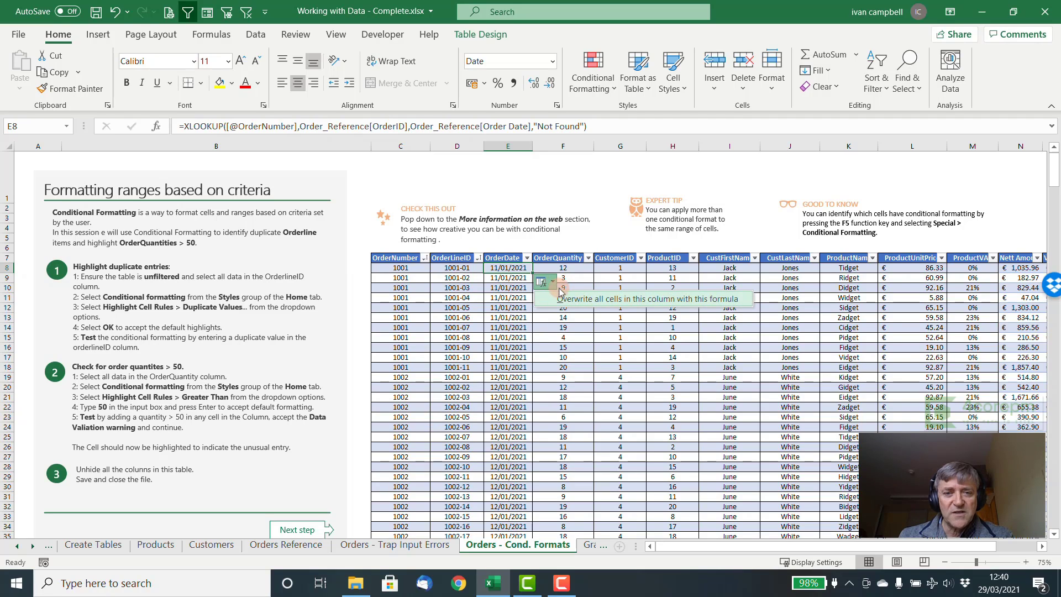
- Overwrite all cells in the OrderDate column with the new XLOOKUP formula and check the dates in the rows below
click(571, 299)
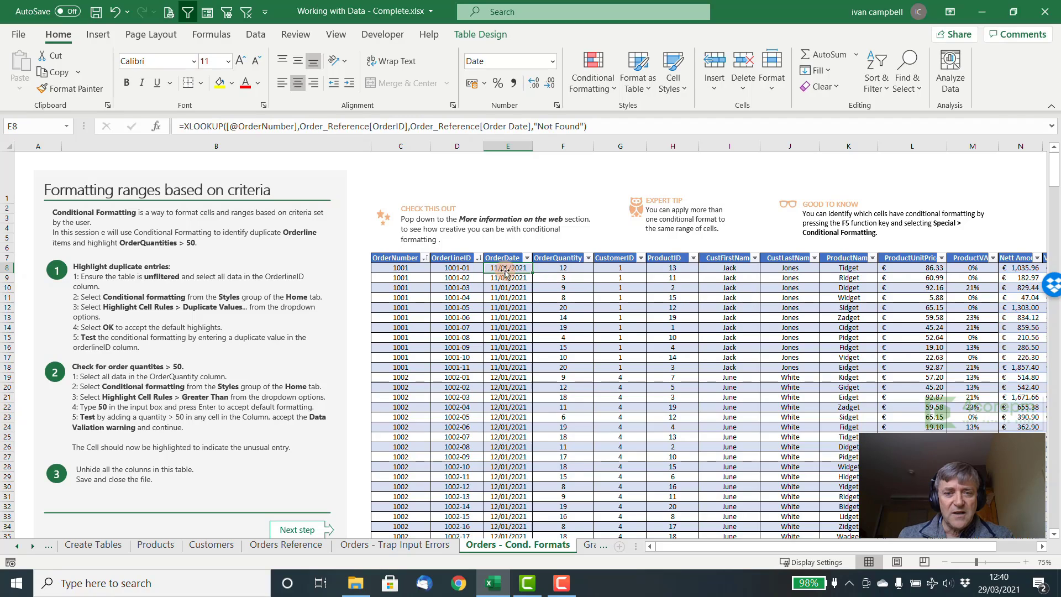
scroll(507, 315, down, 2)
scroll(507, 316, down, 10)
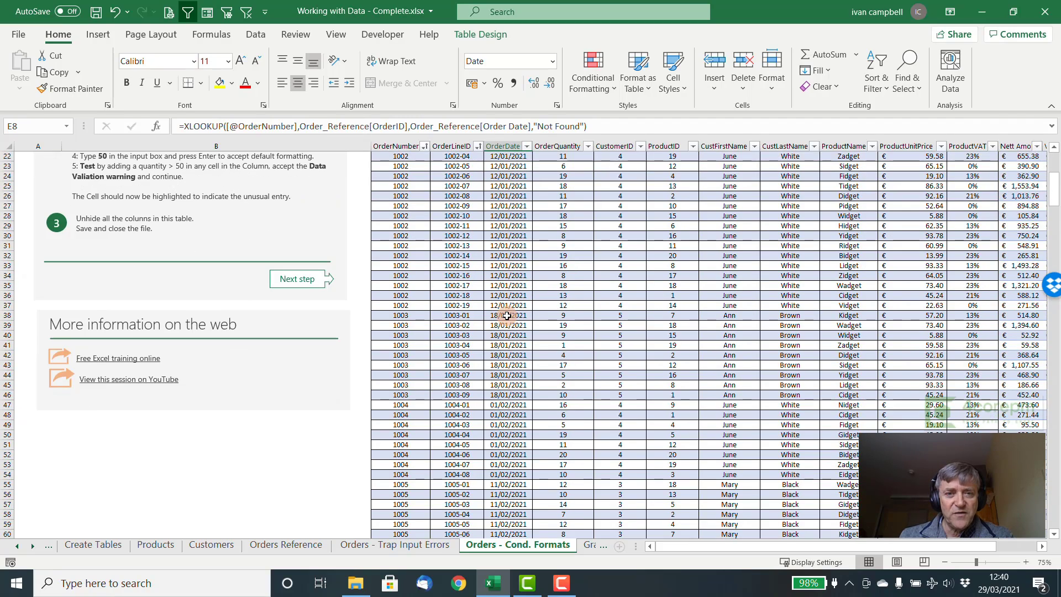
scroll(507, 316, up, 12)
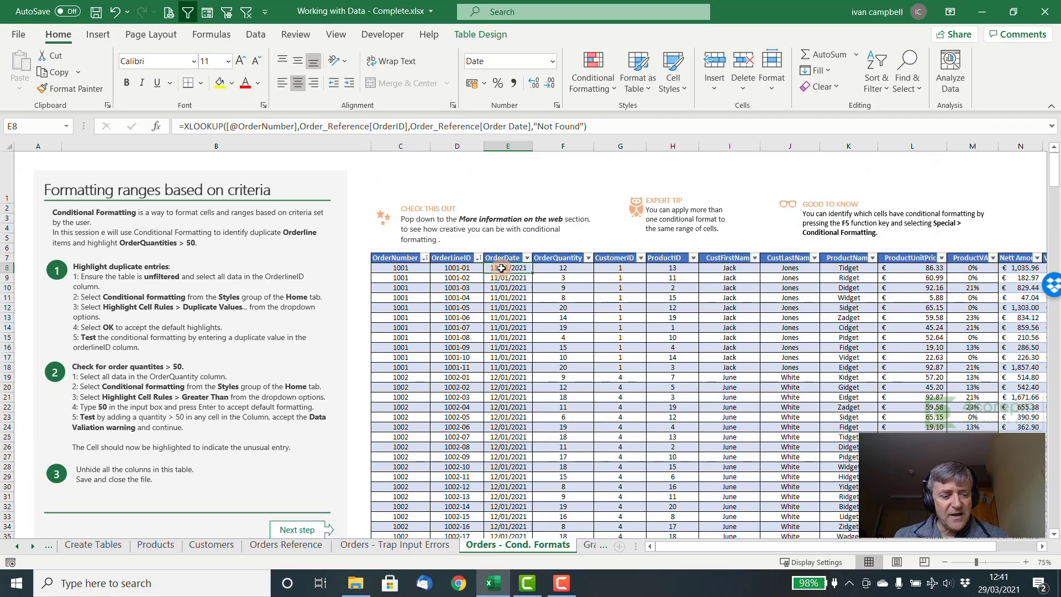
- Copy the XLOOKUP formula from the first OrderDate cell into the first CustomerID cell
key(ctrl+c)
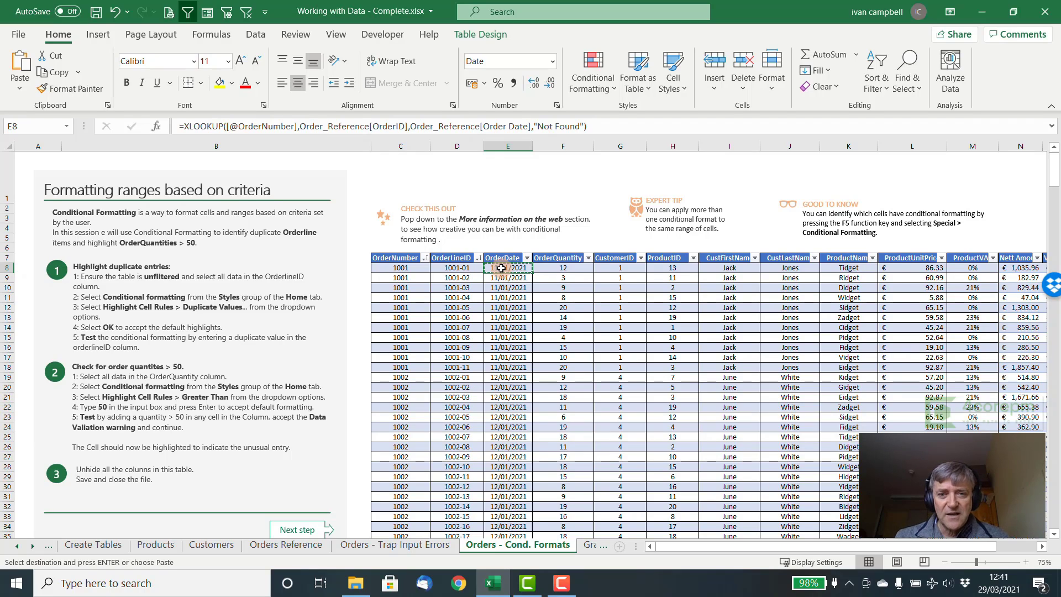
click(620, 268)
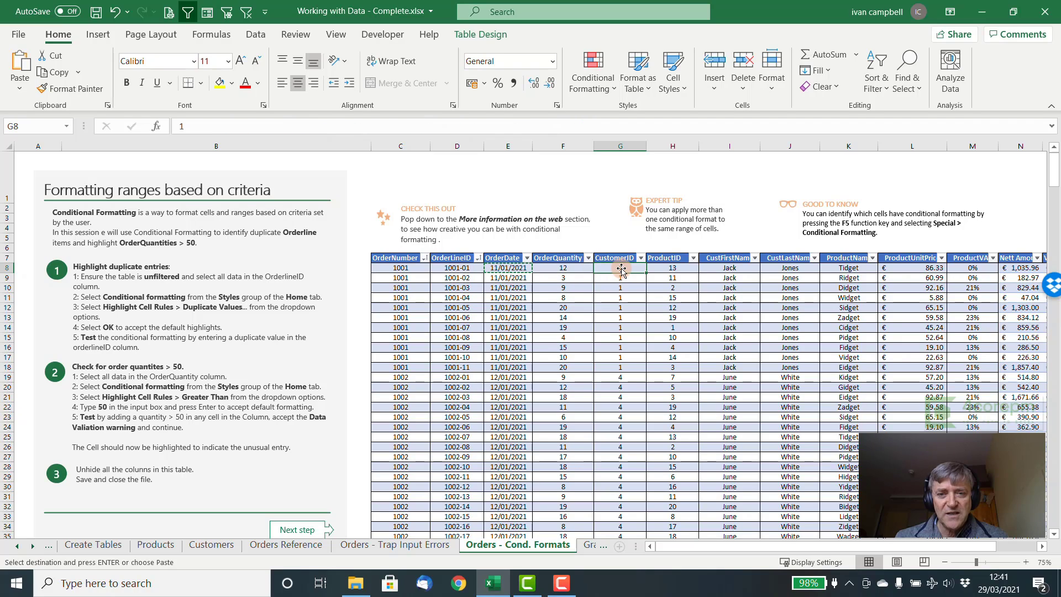
key(ctrl+v)
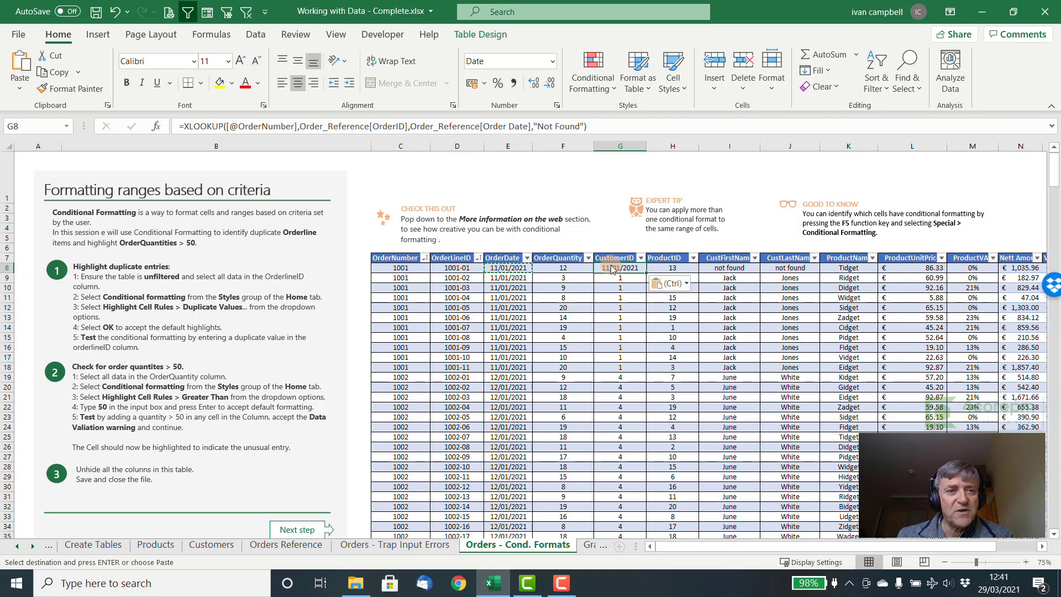
- Change the return array of the first CustomerID cell's XLOOKUP to the whole CustomerID column of the Orders Reference table
click(157, 125)
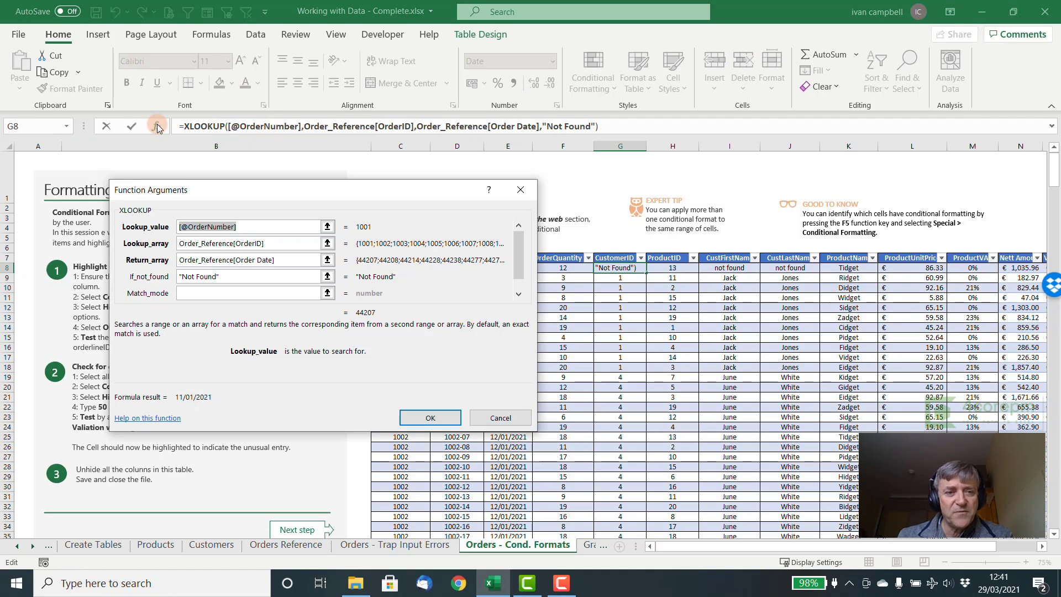
click(286, 260)
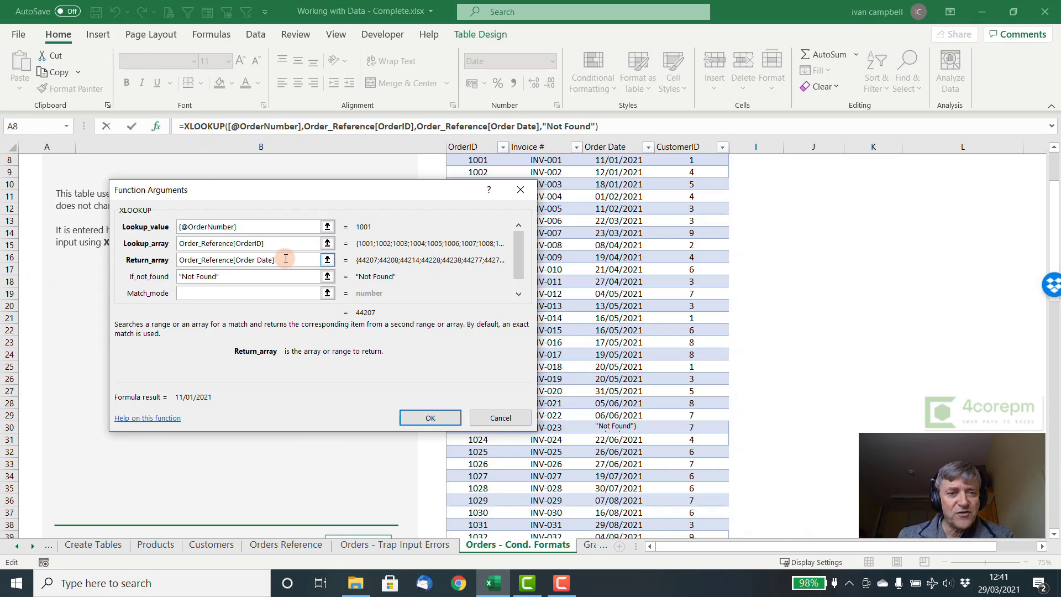
drag(286, 259, 174, 261)
key(BackSpace)
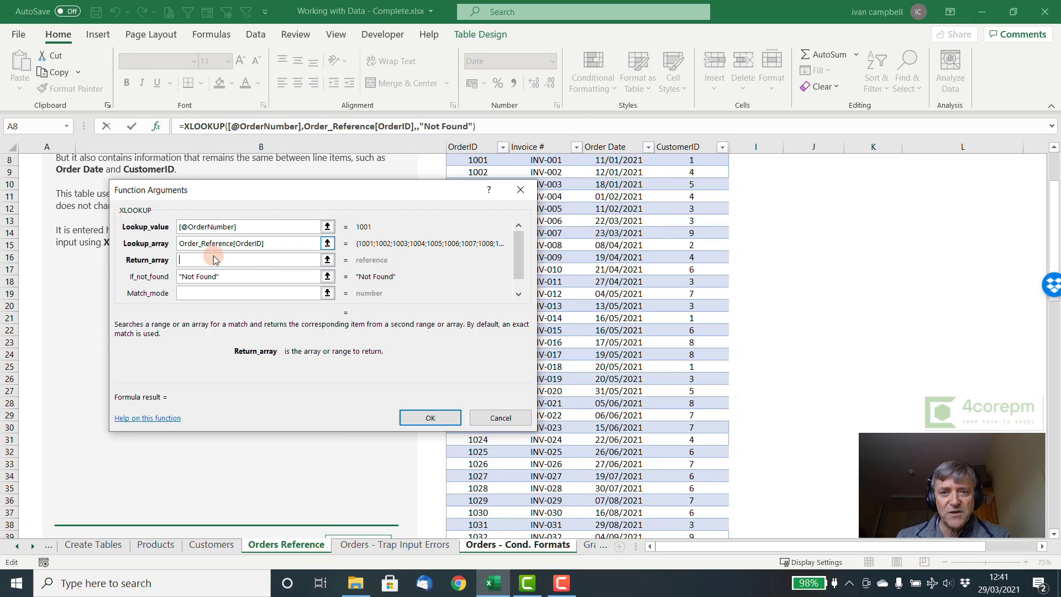
scroll(681, 213, up, 3)
click(687, 296)
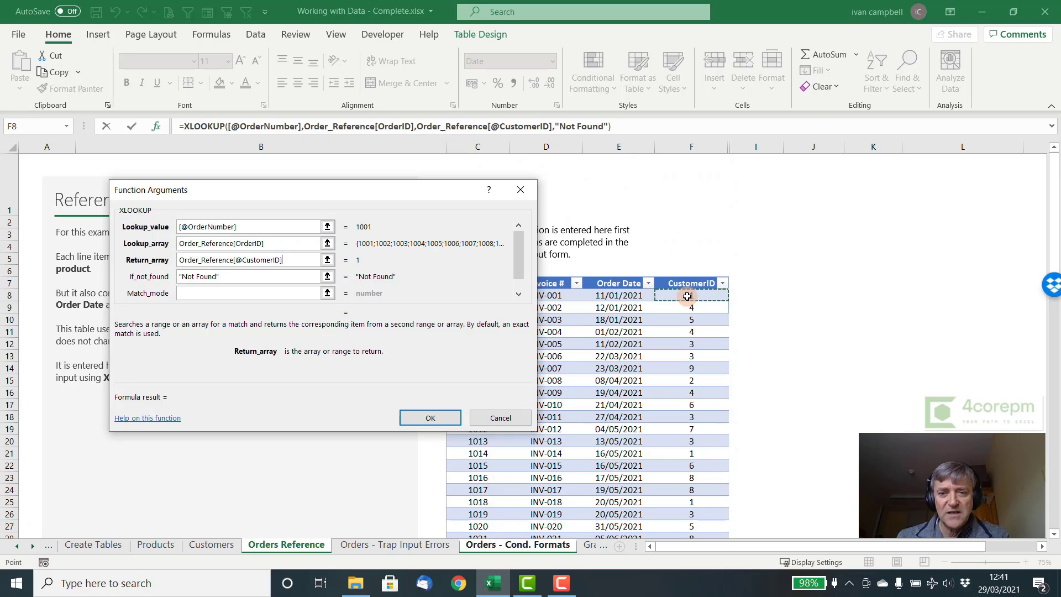
key(ctrl+shift+Down)
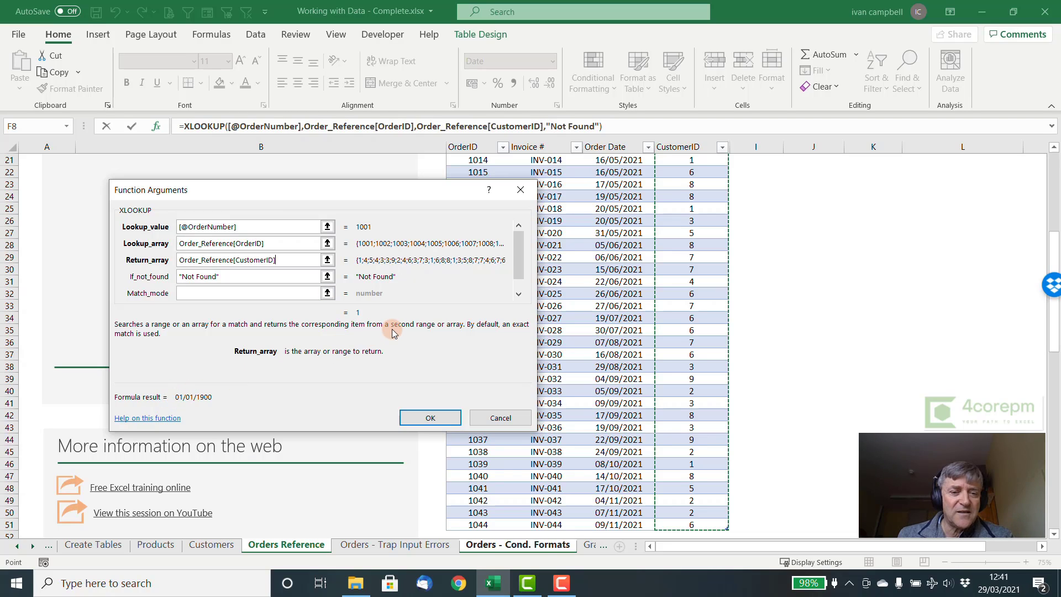
click(429, 419)
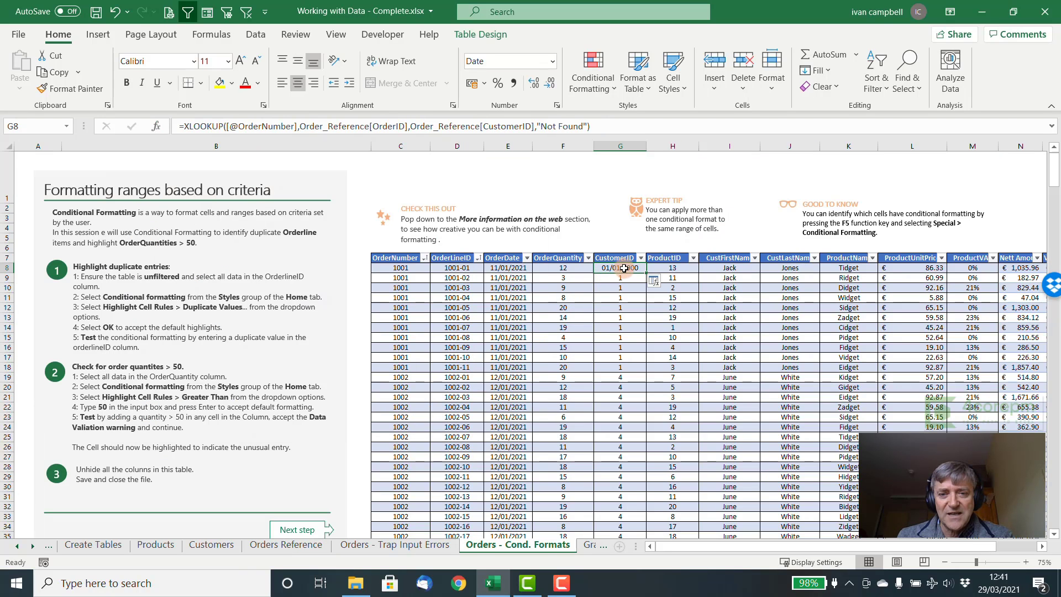
- Format the first CustomerID cell as General and fill its formula down the entire CustomerID column
click(553, 62)
click(539, 87)
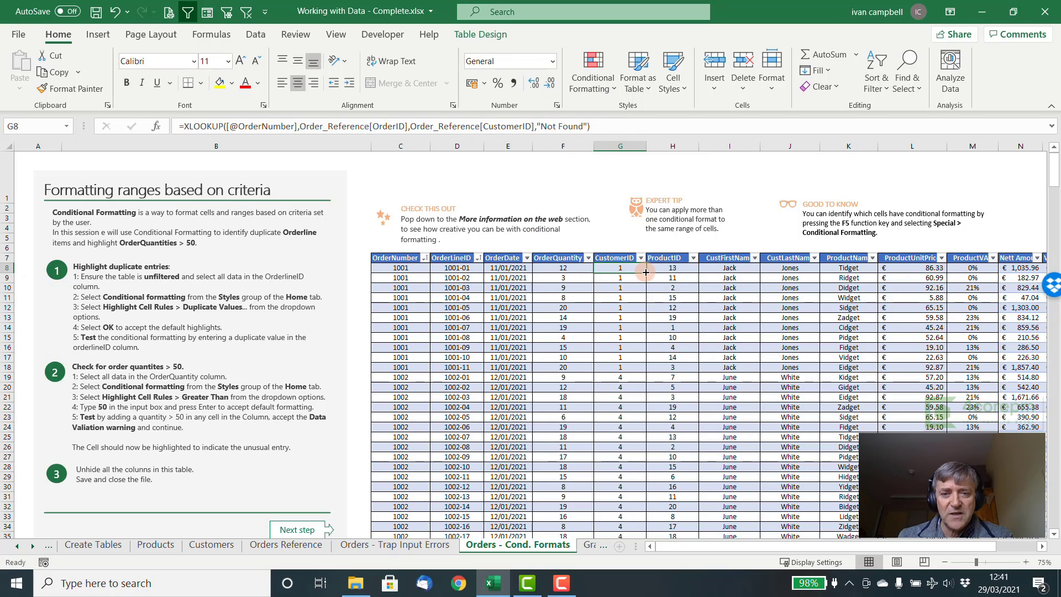
double_click(647, 272)
click(638, 278)
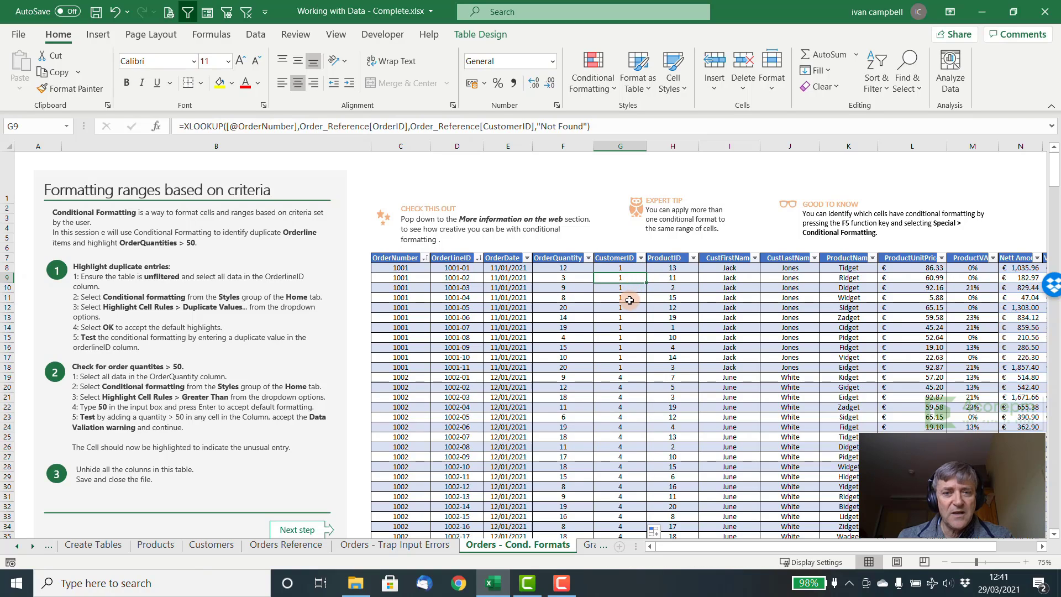
click(628, 270)
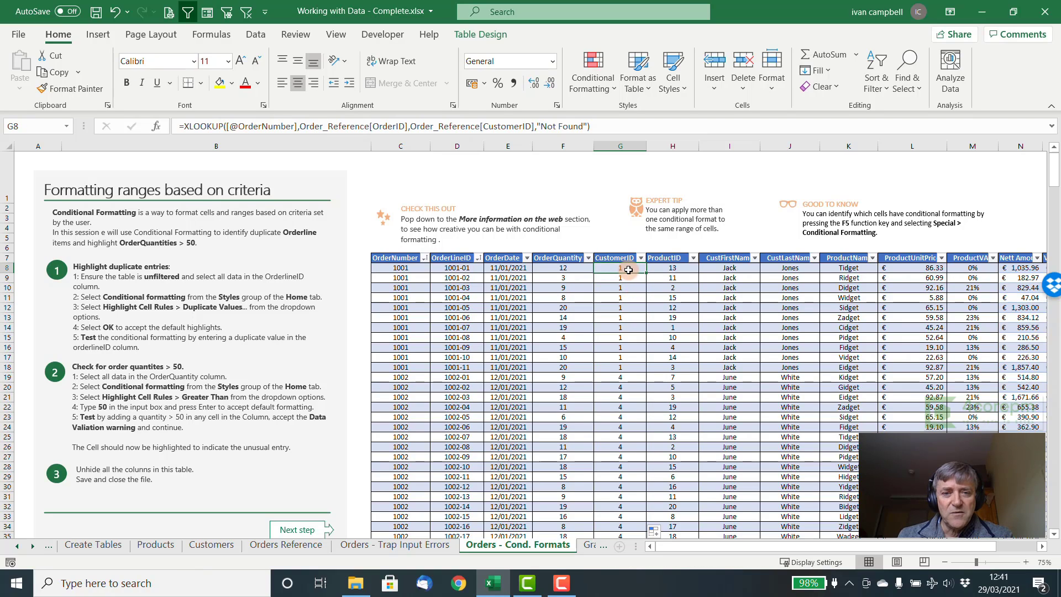
- Test the lookups by choosing 1002 as the first order line's OrderNumber
click(398, 269)
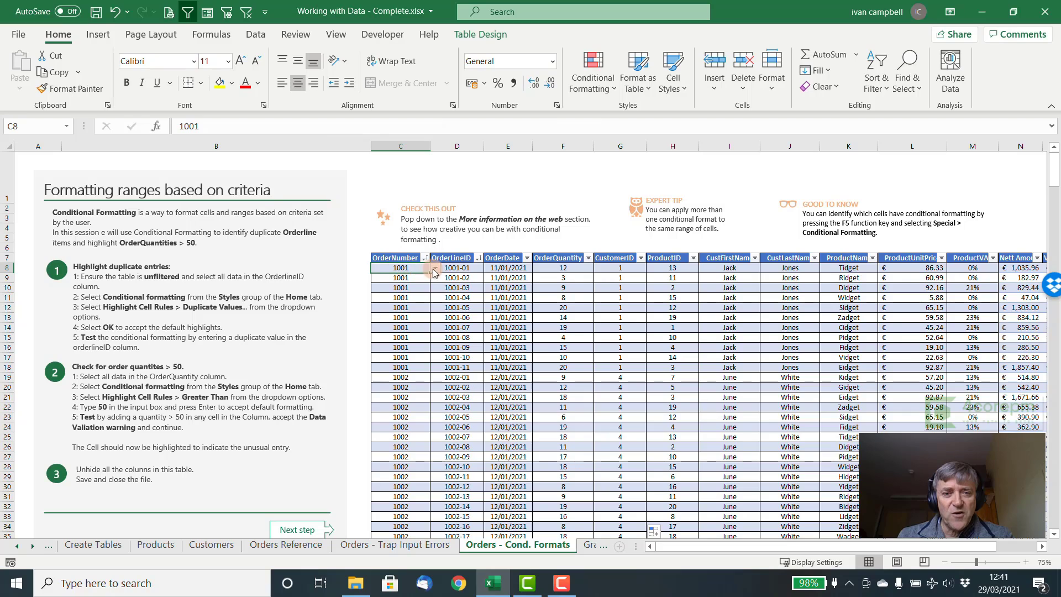
click(434, 269)
click(396, 283)
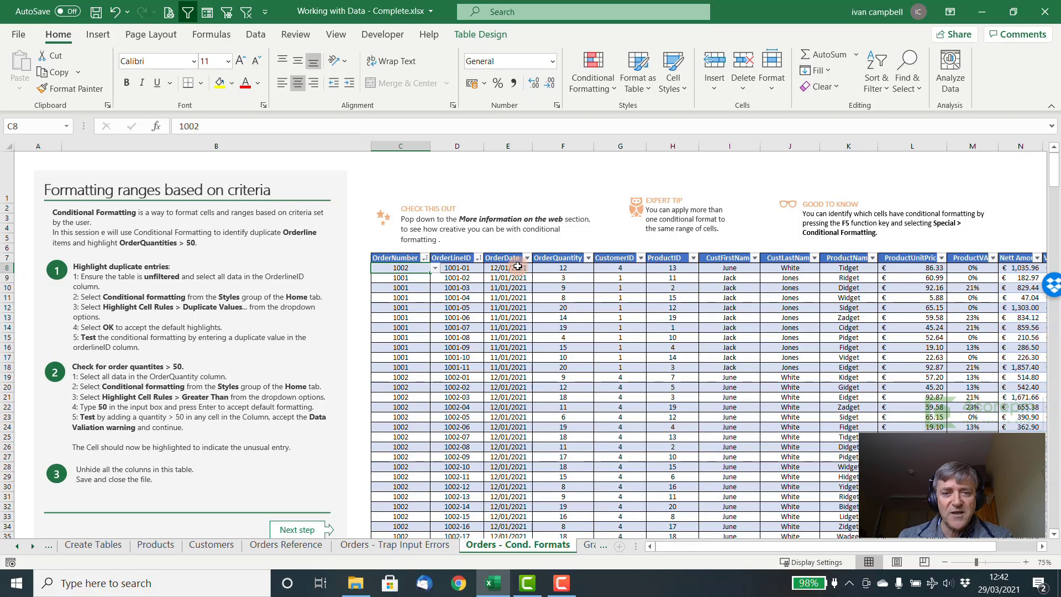
- Set the first order line's OrderNumber back to 1001 and check its OrderDate and CustomerID formulas
click(435, 268)
click(405, 278)
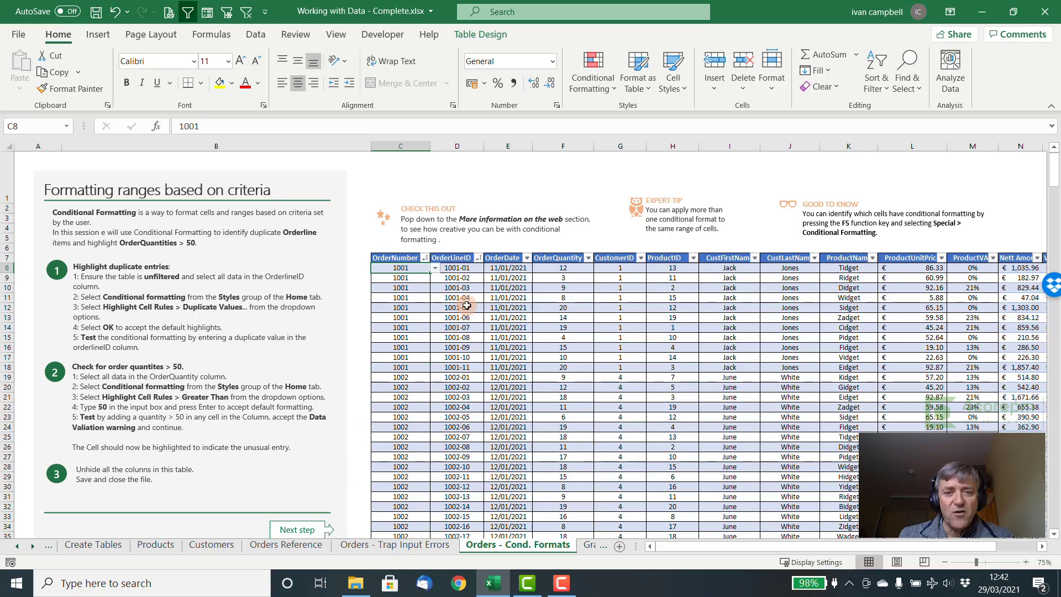
click(496, 267)
click(605, 266)
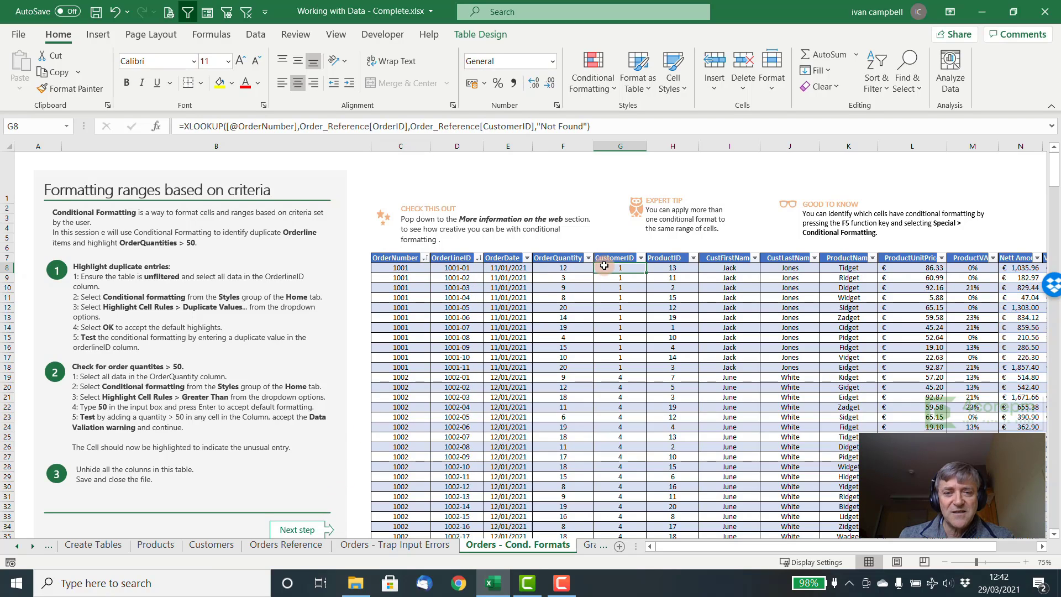
- Inspect the CustomerID formulas in lower rows and the first order line's OrderNumber, OrderLineID, OrderQuantity and ProductID entries
click(608, 279)
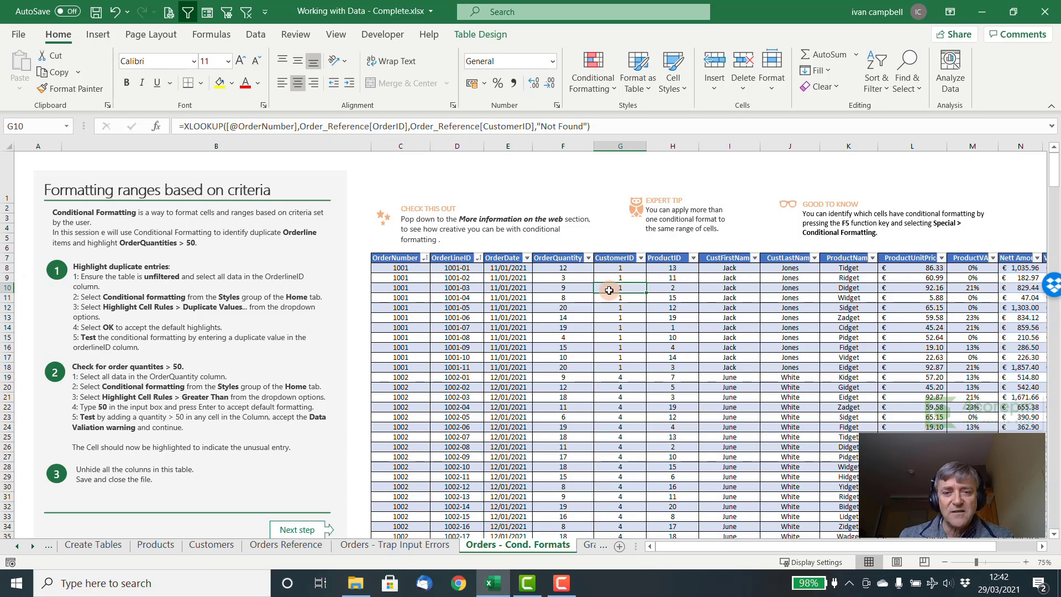
click(608, 299)
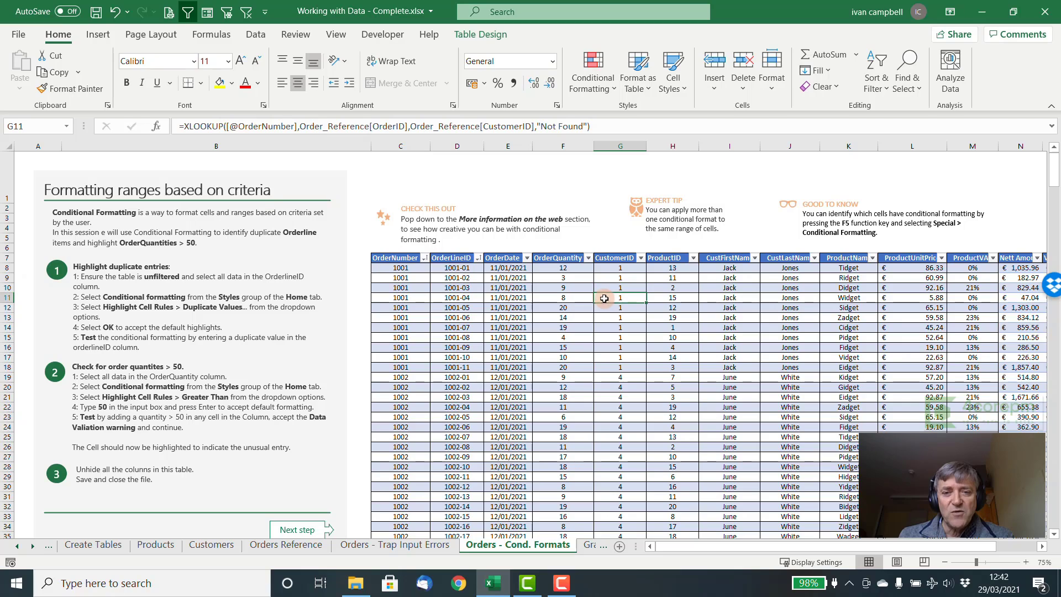
click(394, 267)
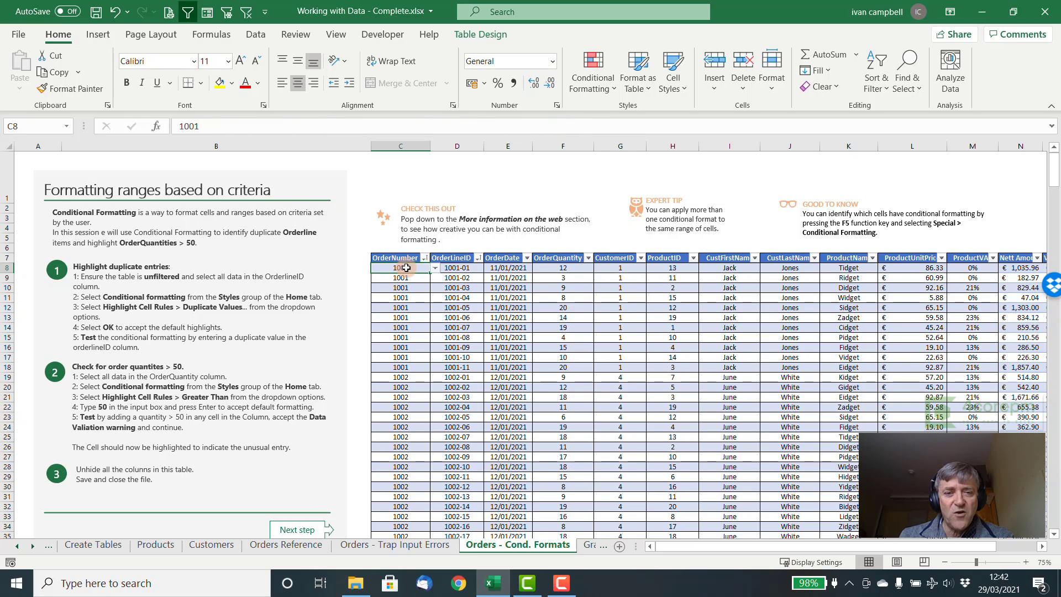
click(460, 268)
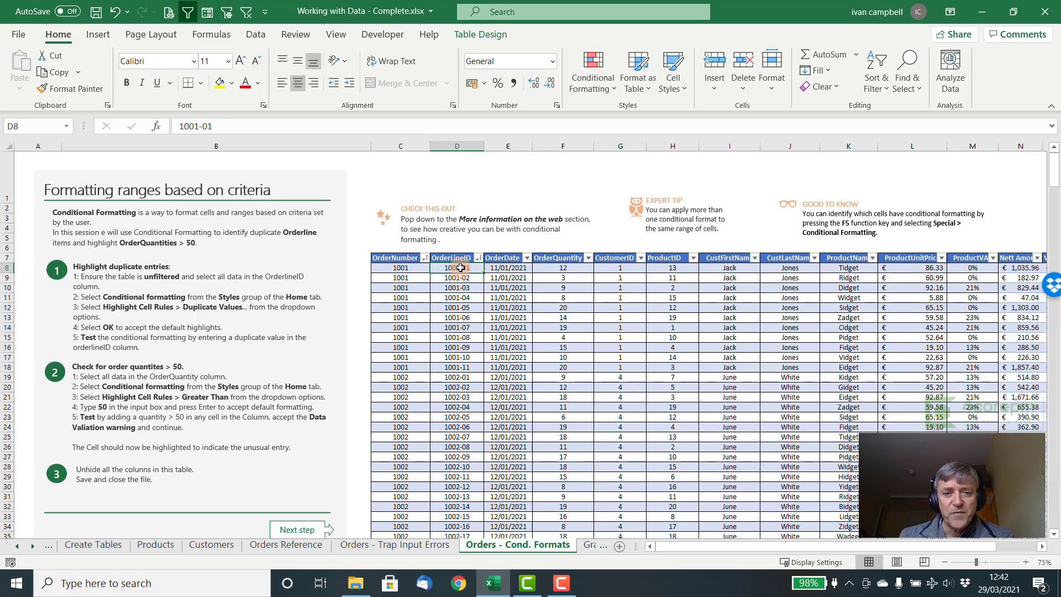
click(556, 267)
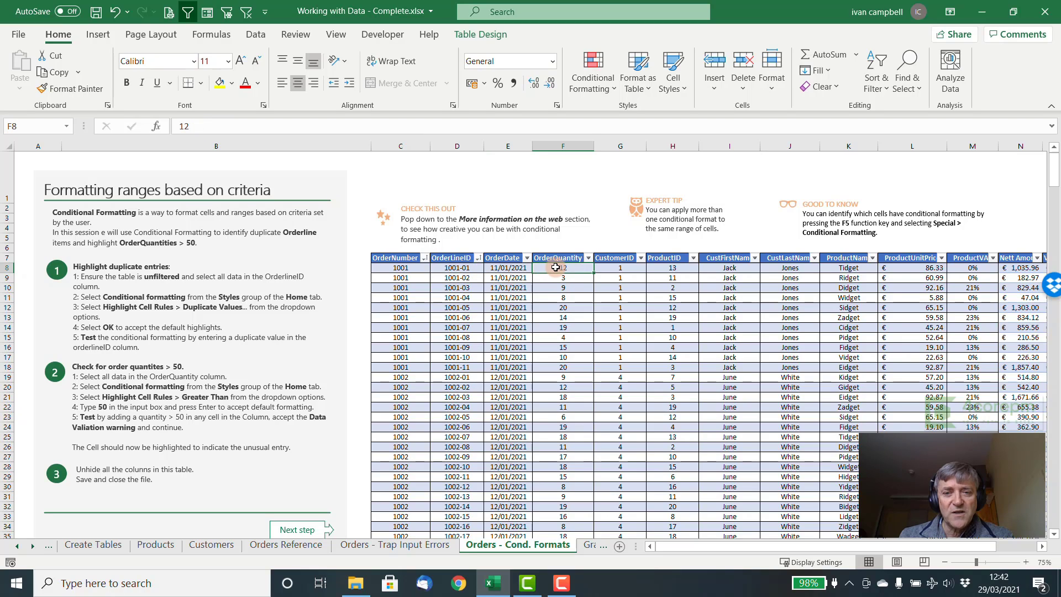
click(663, 269)
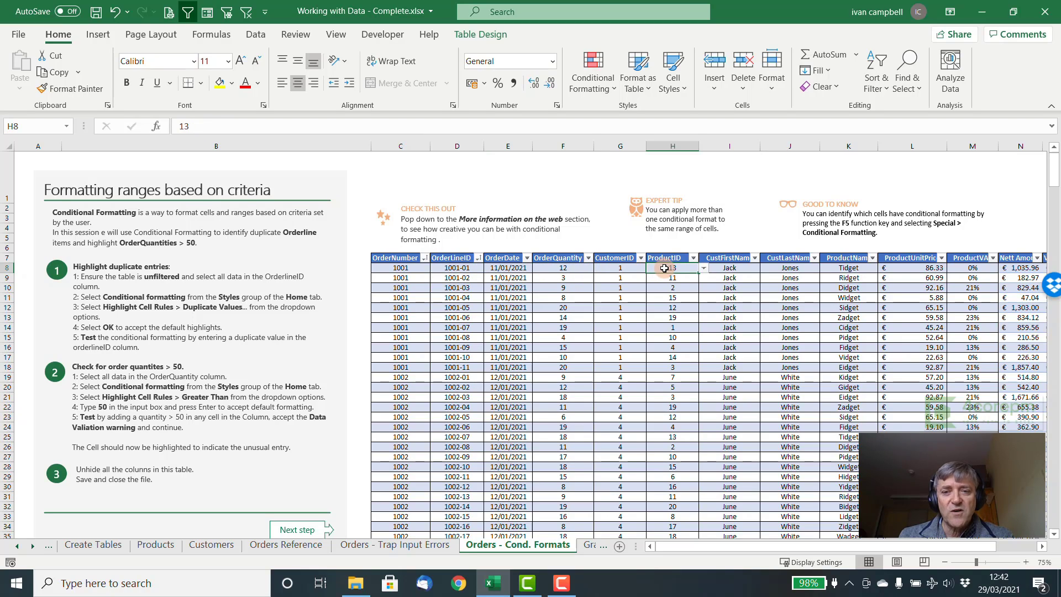